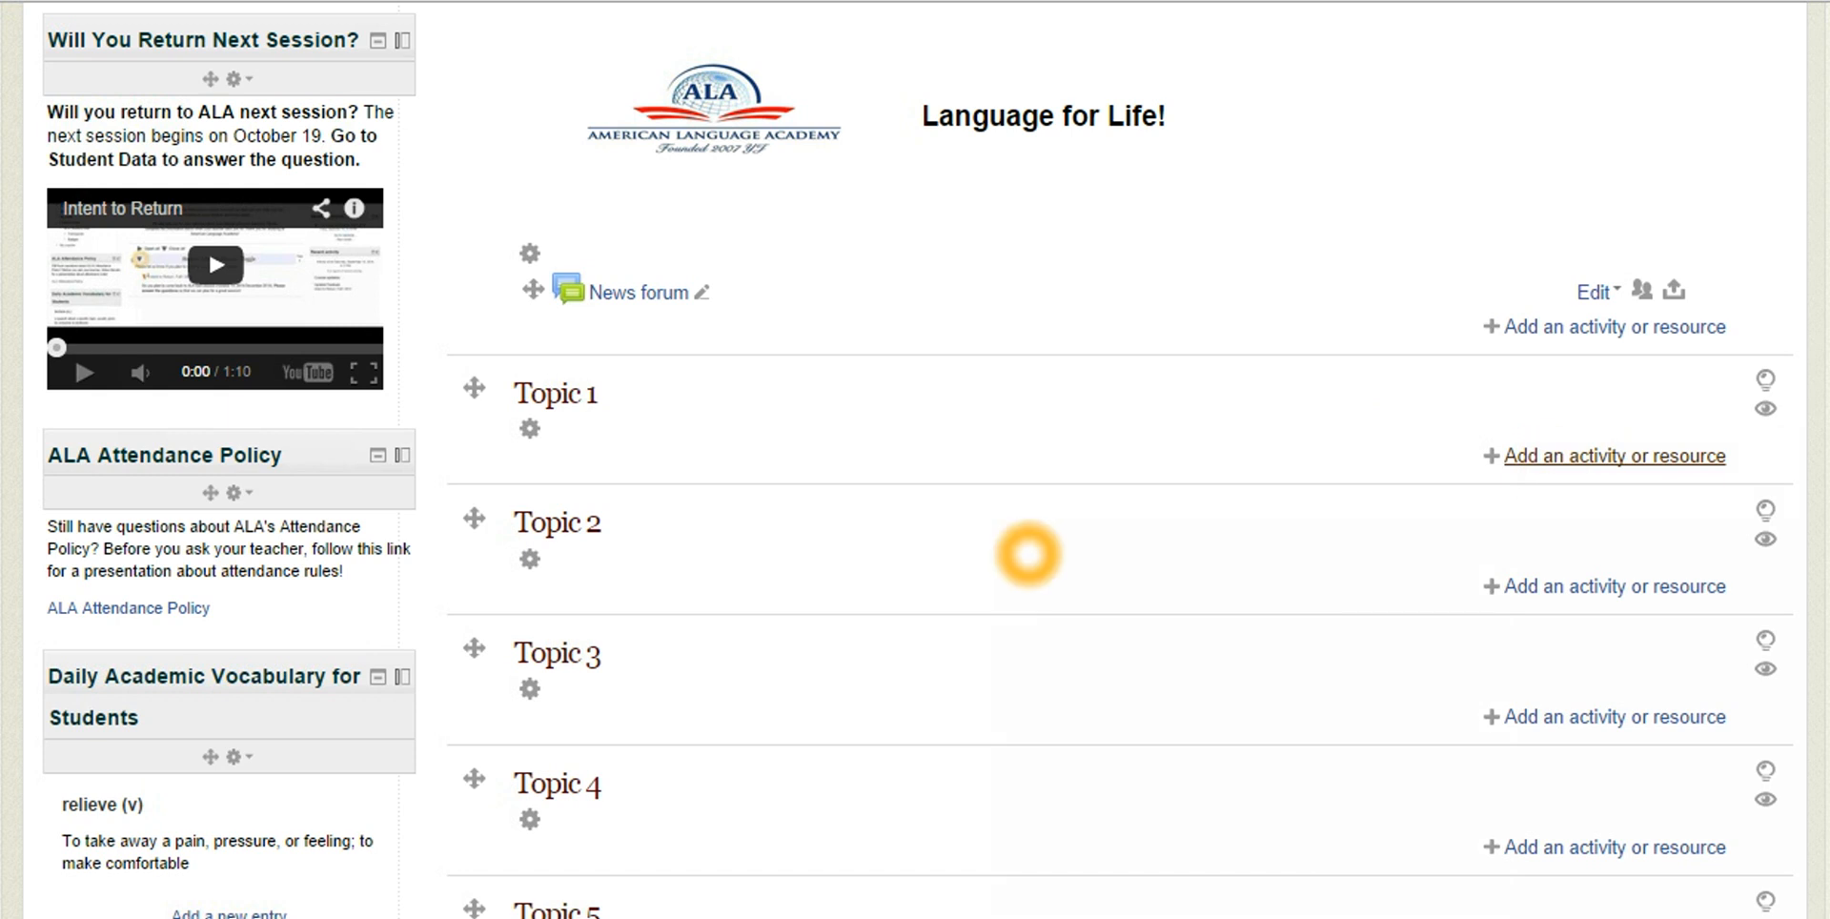
Add a new Quiz activity to Topic 1
{"action": "left_click", "coordinate": [1615, 456]}
{"action": "left_click_drag", "start_coordinate": [856, 330], "coordinate": [856, 604]}
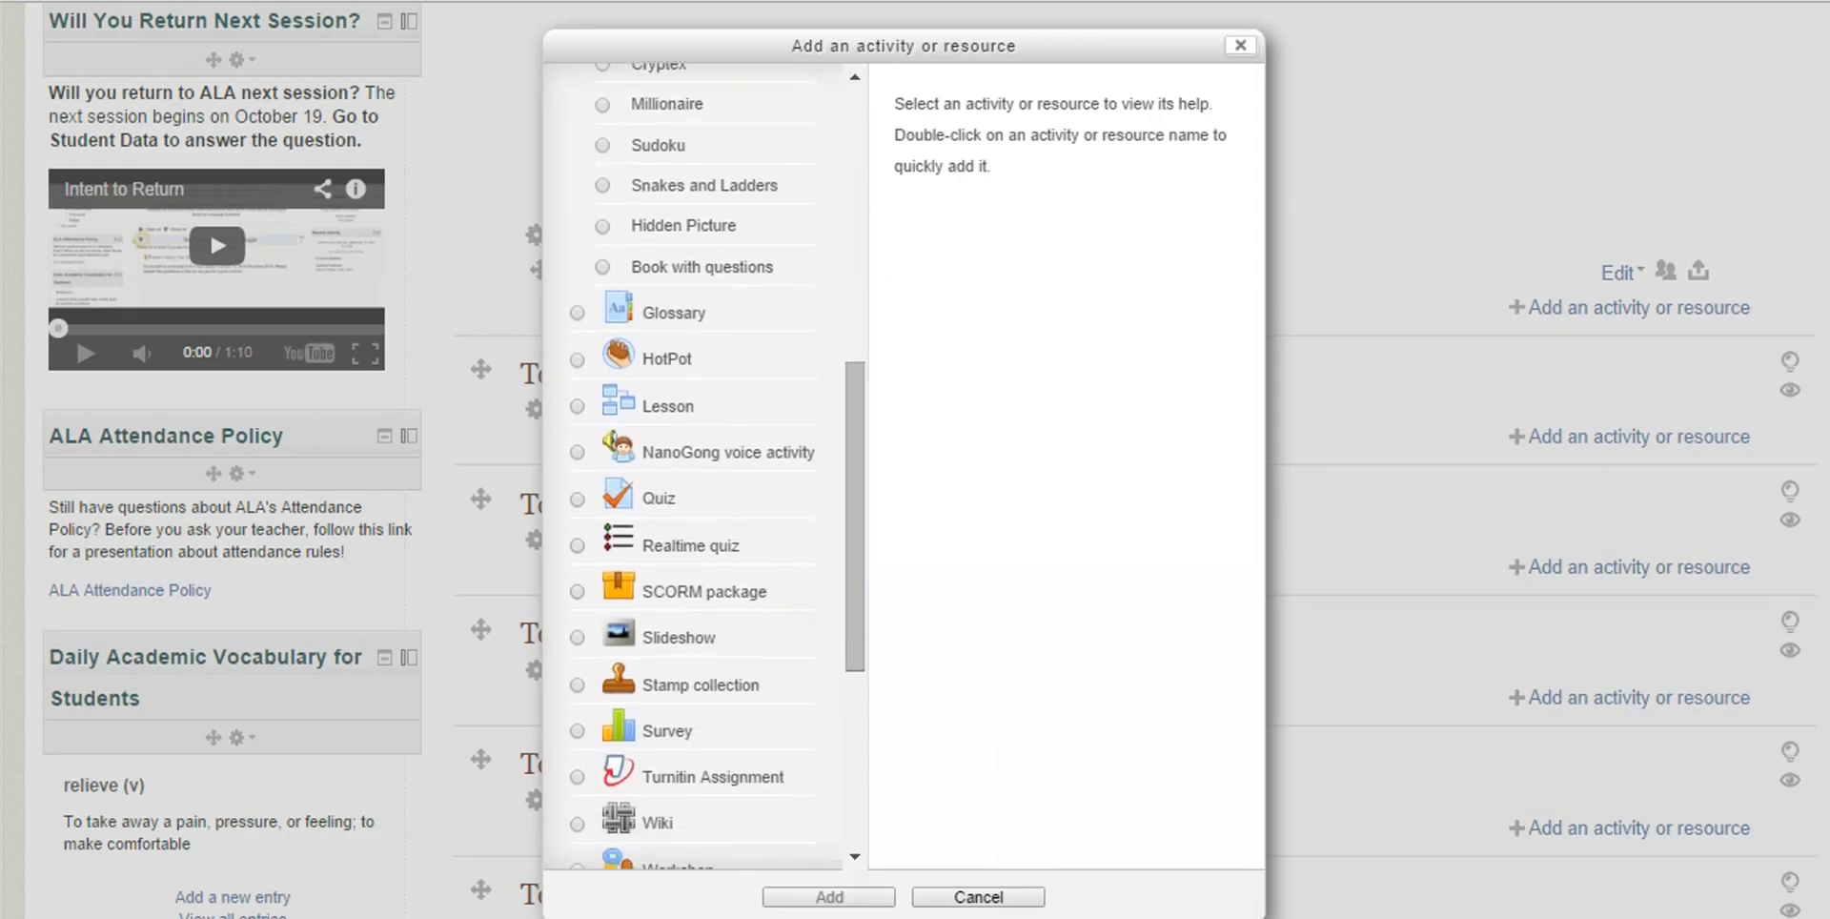
{"action": "left_click", "coordinate": [577, 498]}
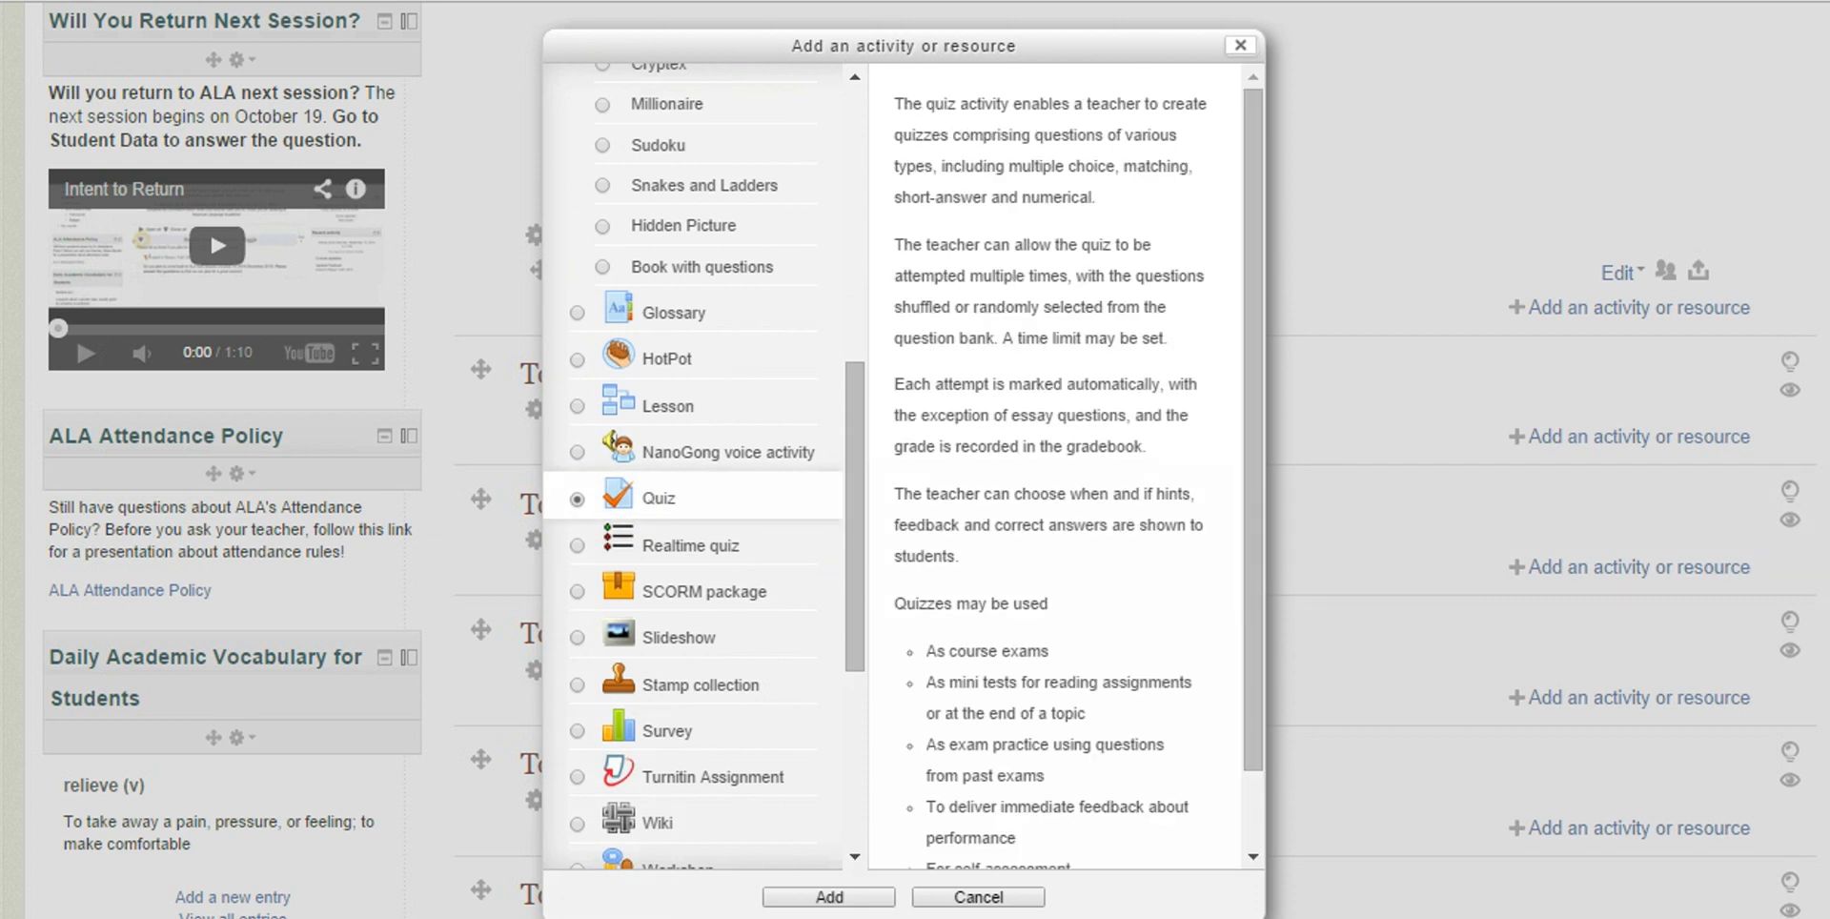
{"action": "left_click", "coordinate": [828, 896]}
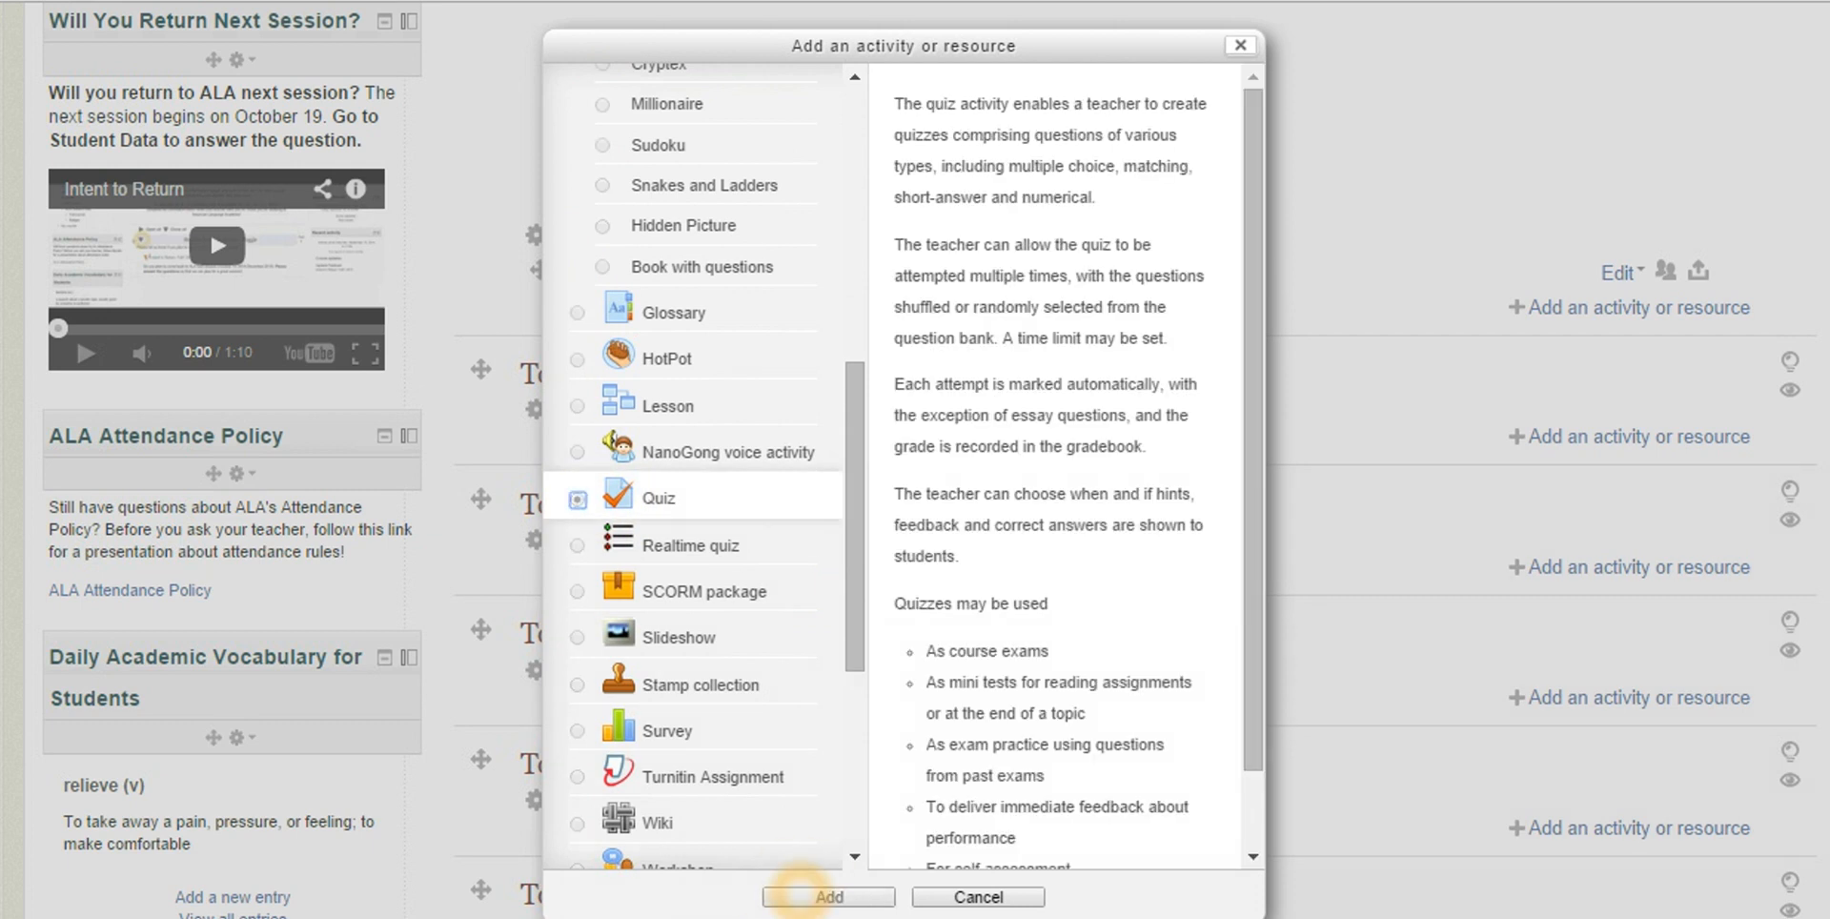
{"action": "left_click", "coordinate": [1138, 626]}
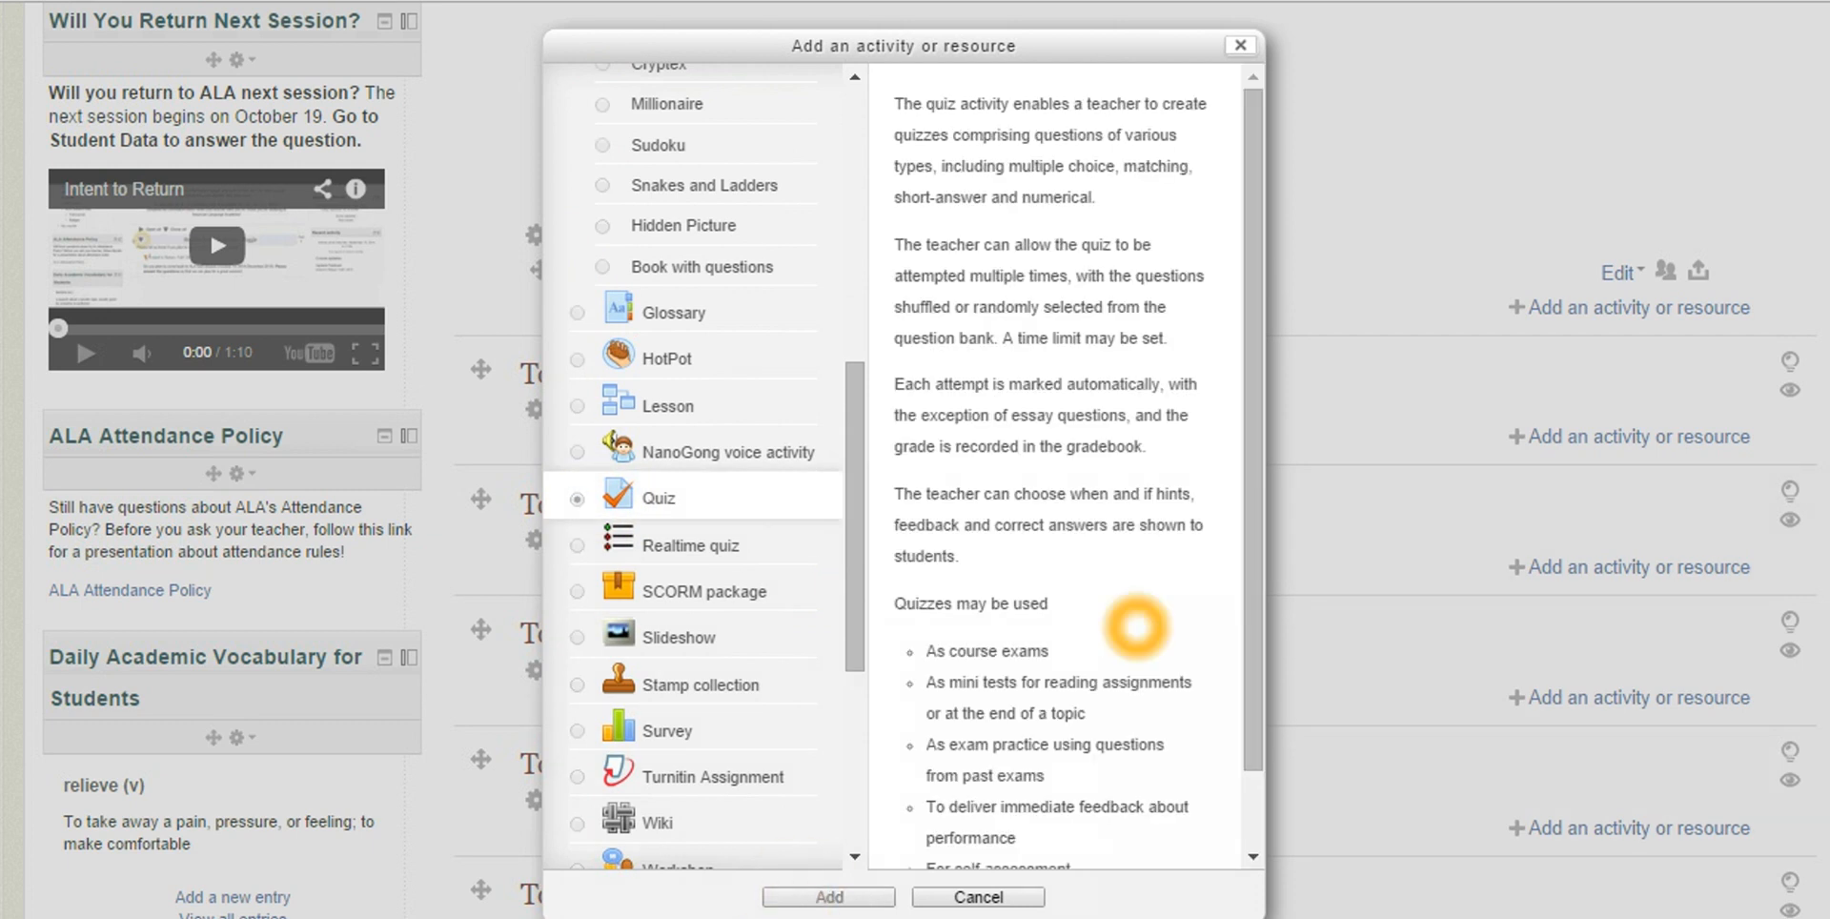
{"action": "left_click", "coordinate": [522, 210]}
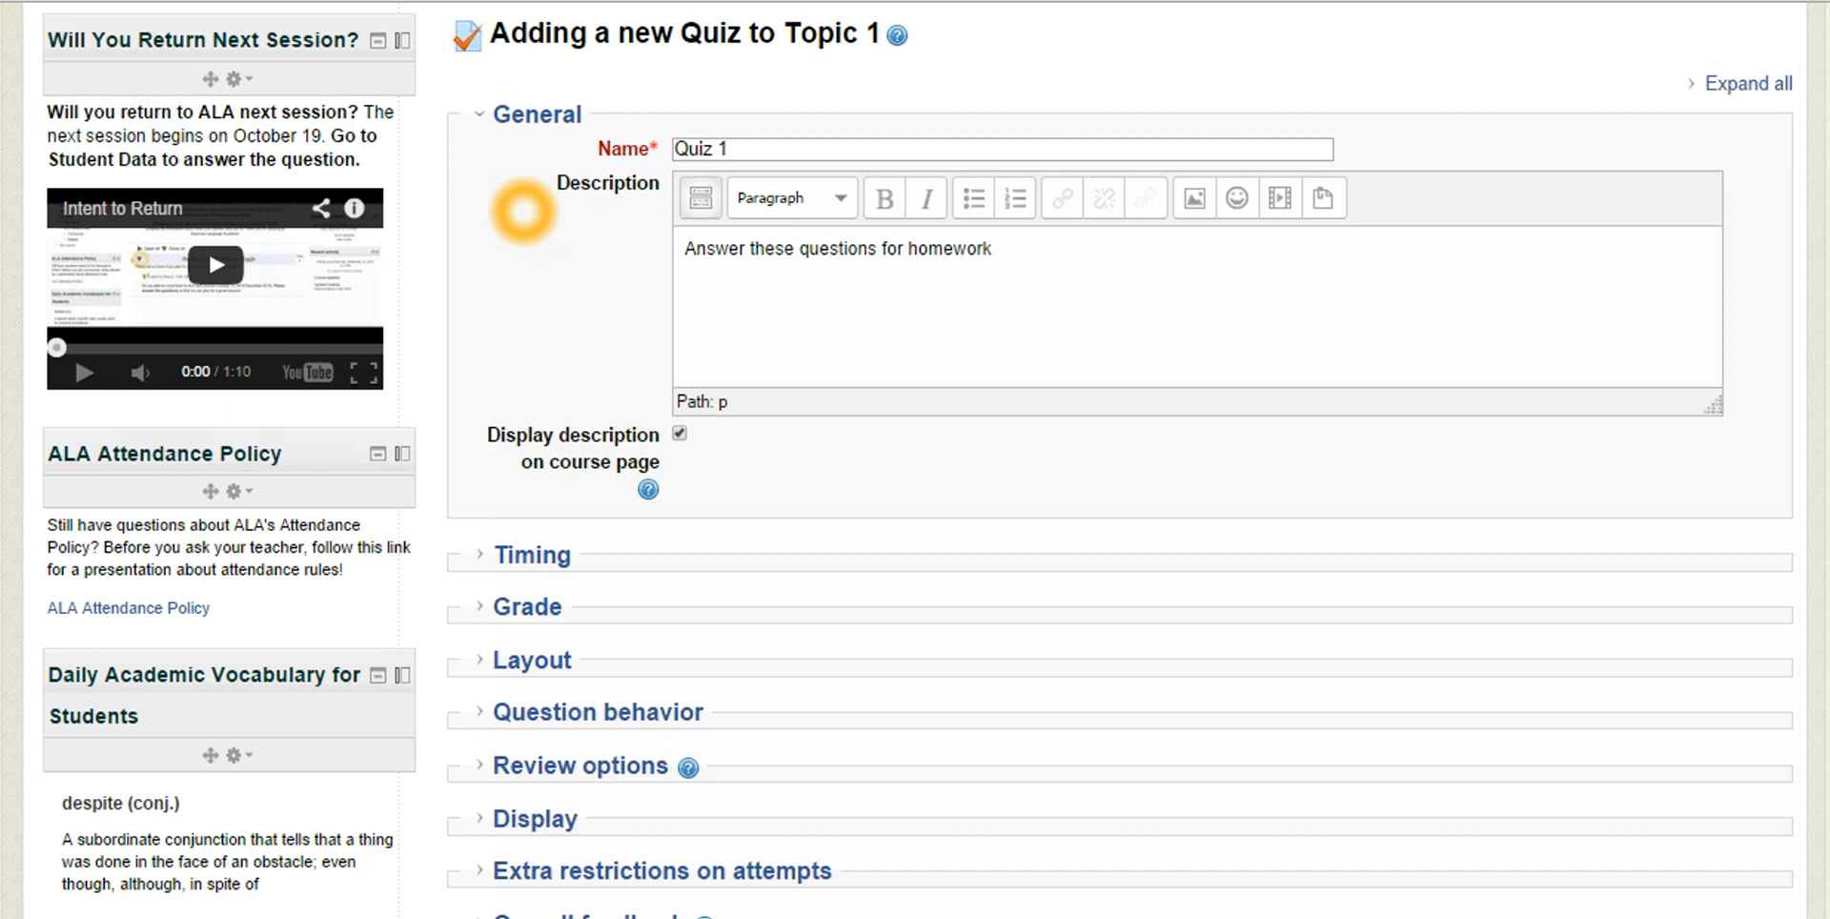
Enable both the opening and the closing date in the quiz's Timing settings
{"action": "scroll", "coordinate": [563, 292], "scroll_direction": "down", "scroll_amount": 5}
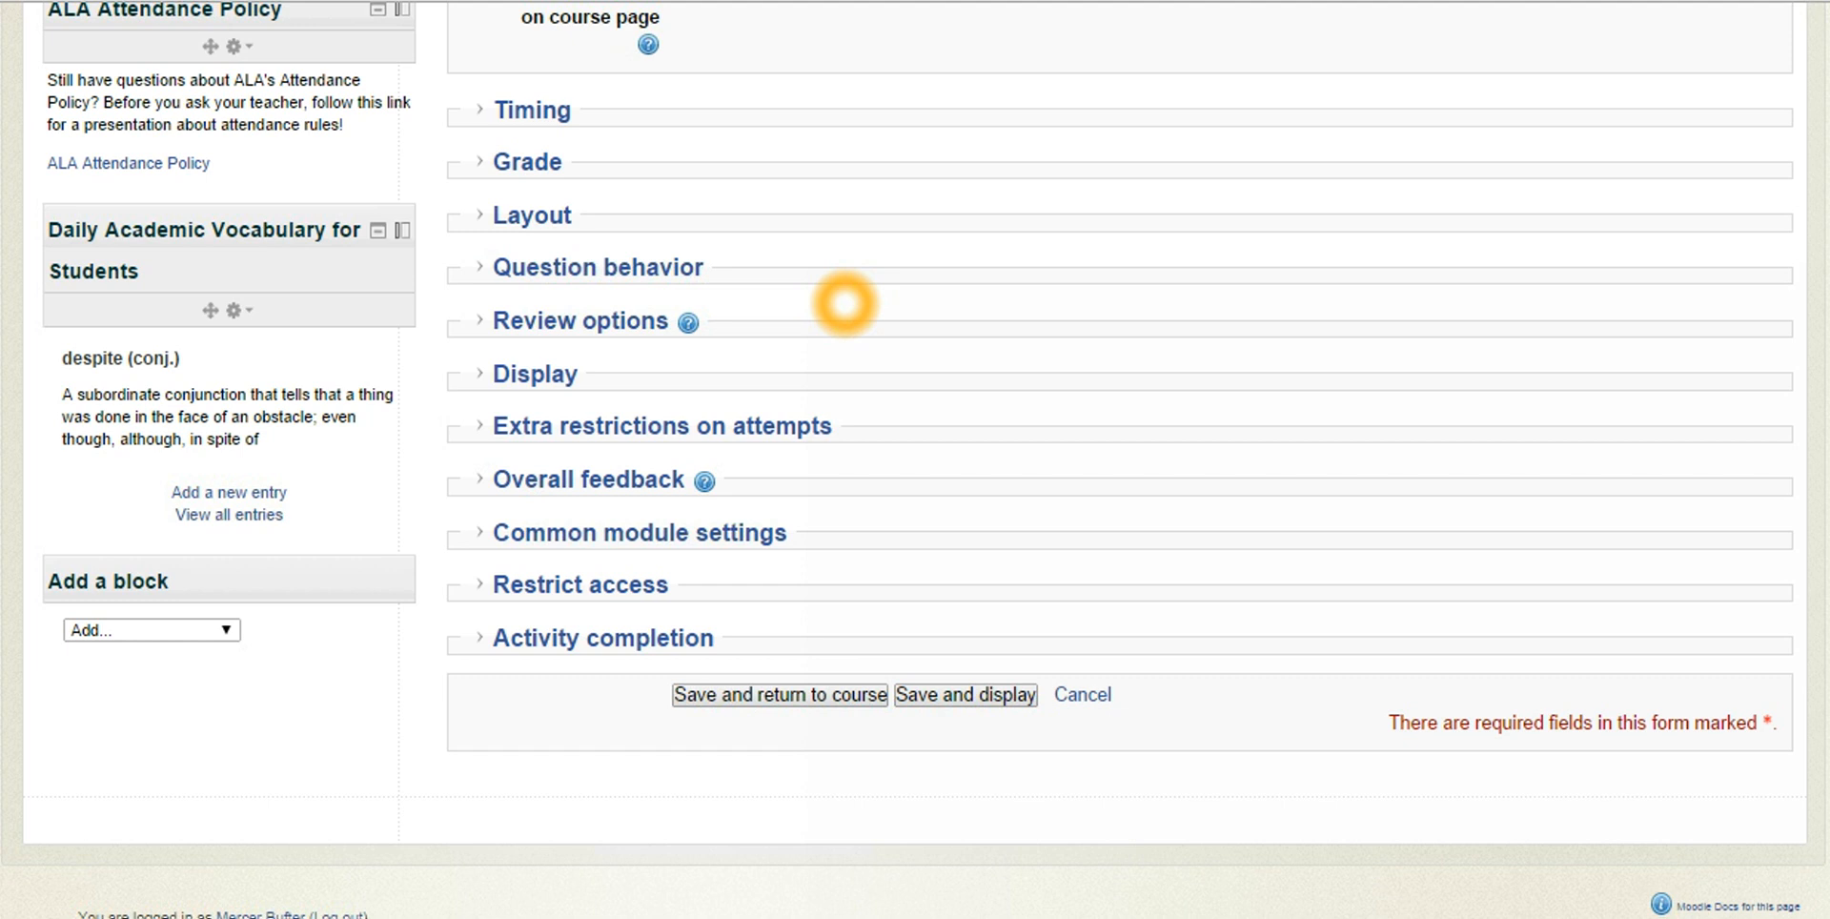
{"action": "left_click", "coordinate": [486, 111]}
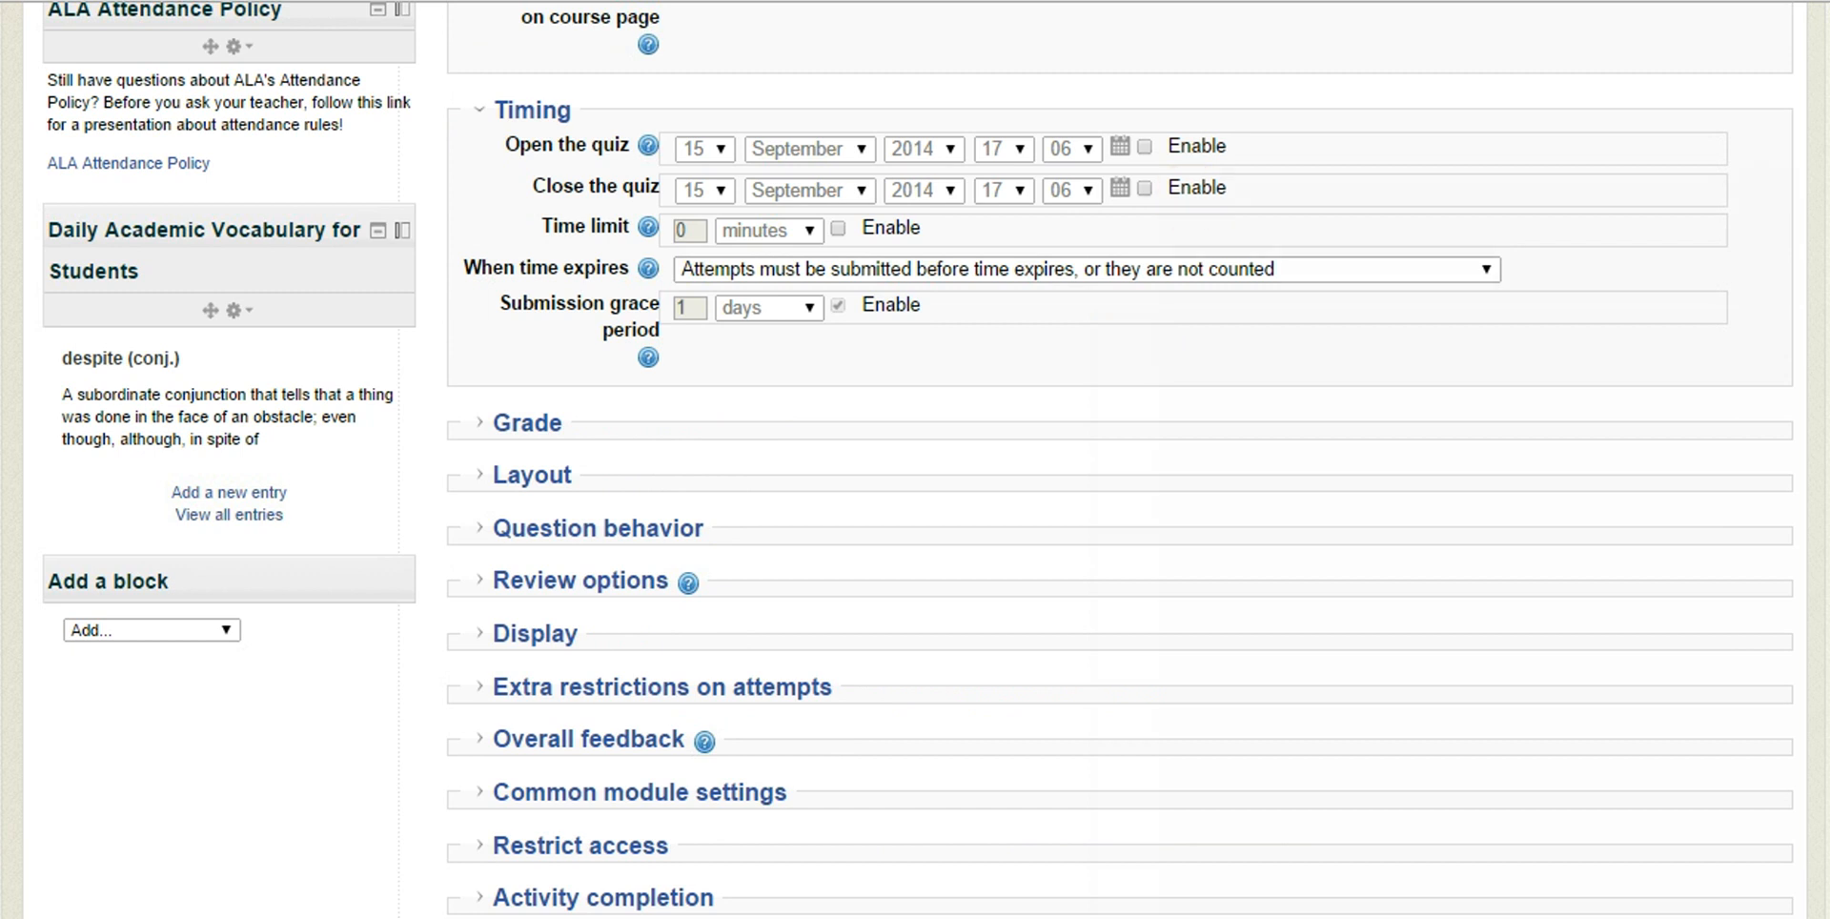
{"action": "left_click", "coordinate": [1144, 147]}
{"action": "left_click", "coordinate": [1144, 187]}
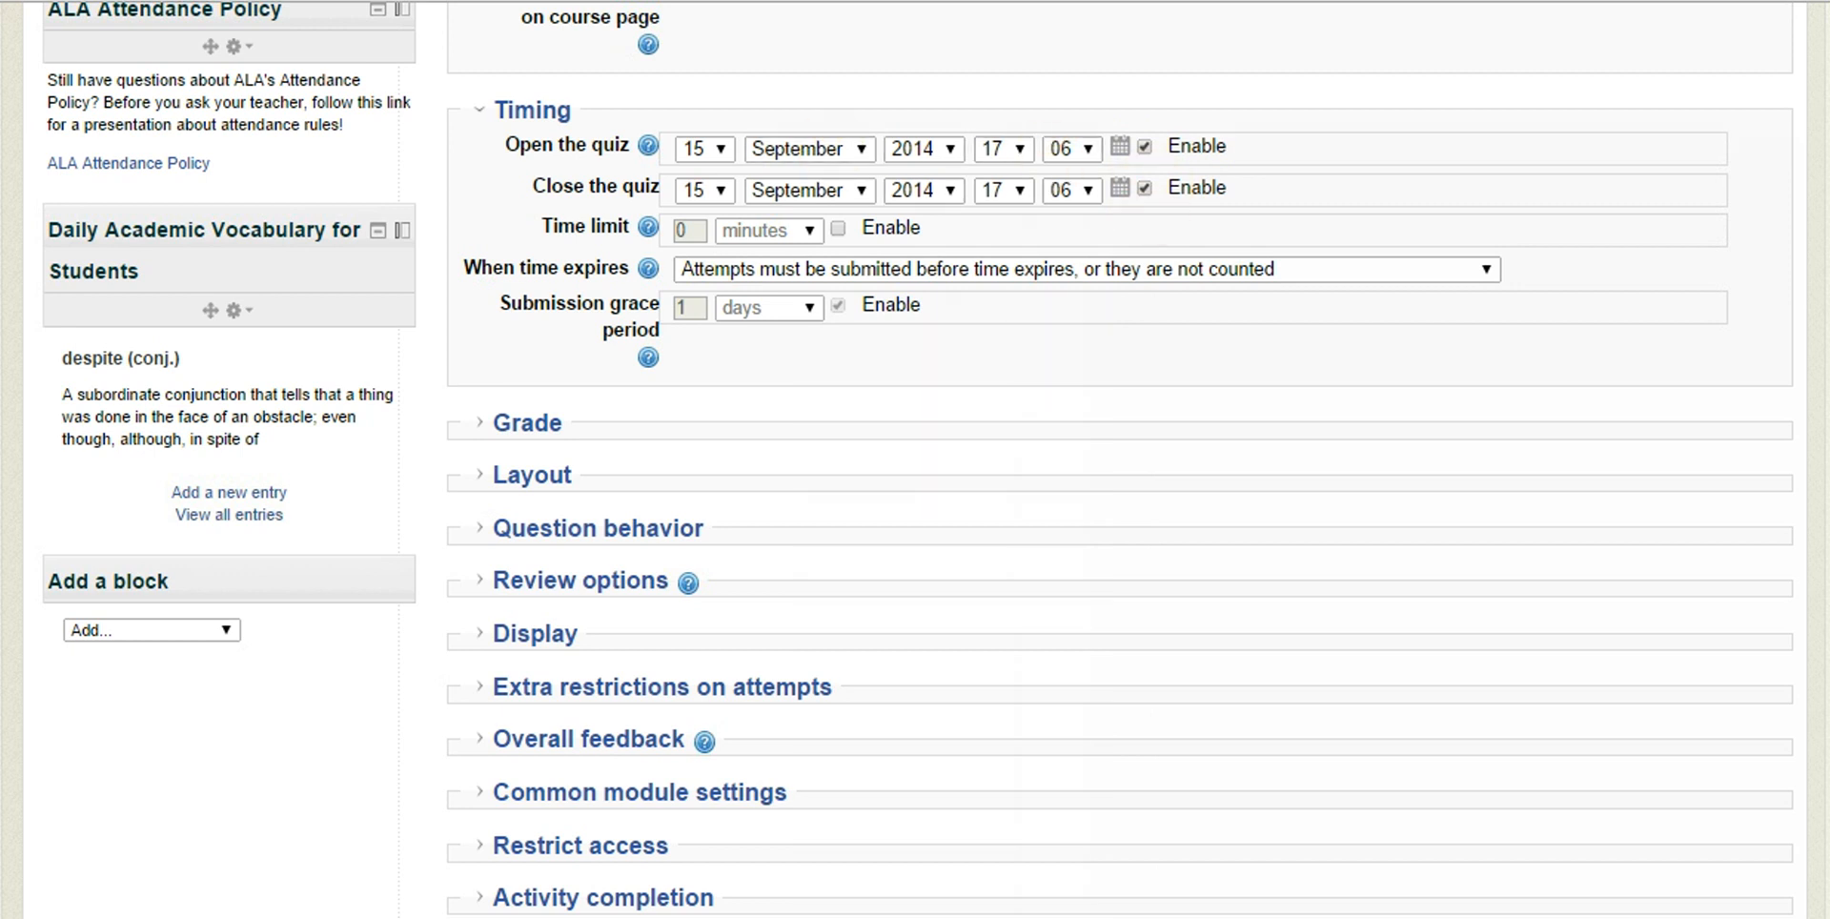
Set the quiz's opening date to 22 September 2014
{"action": "left_click", "coordinate": [1024, 147]}
{"action": "left_click", "coordinate": [1025, 146]}
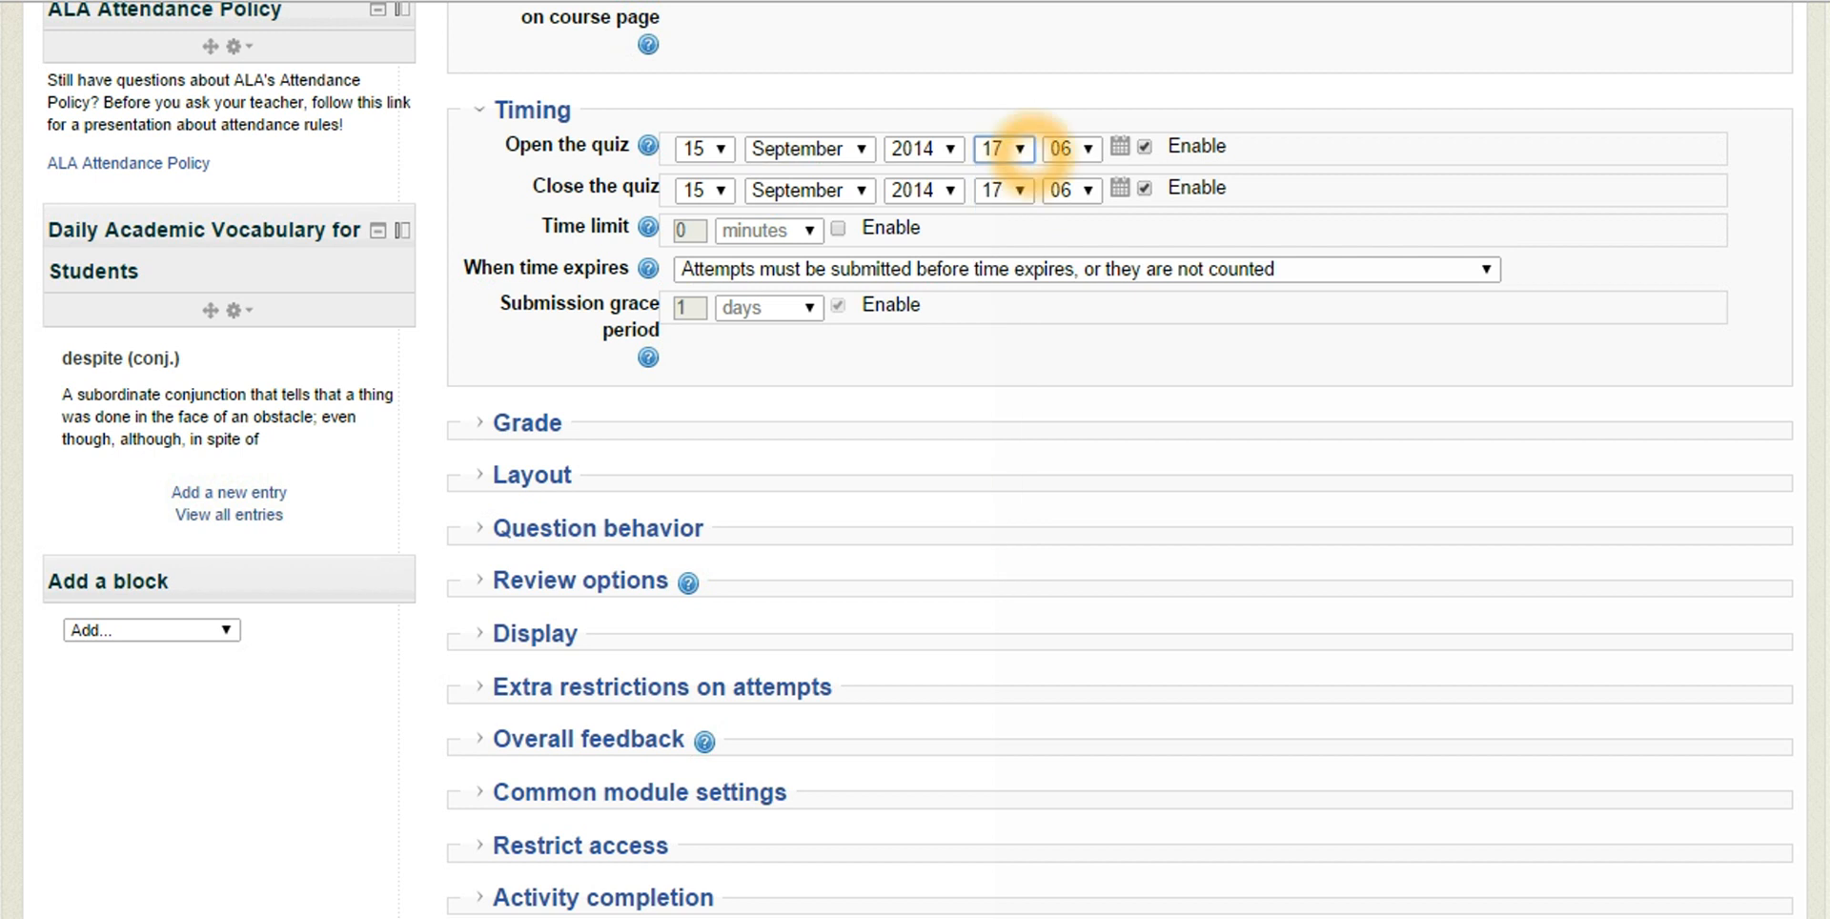
{"action": "left_click", "coordinate": [1120, 146]}
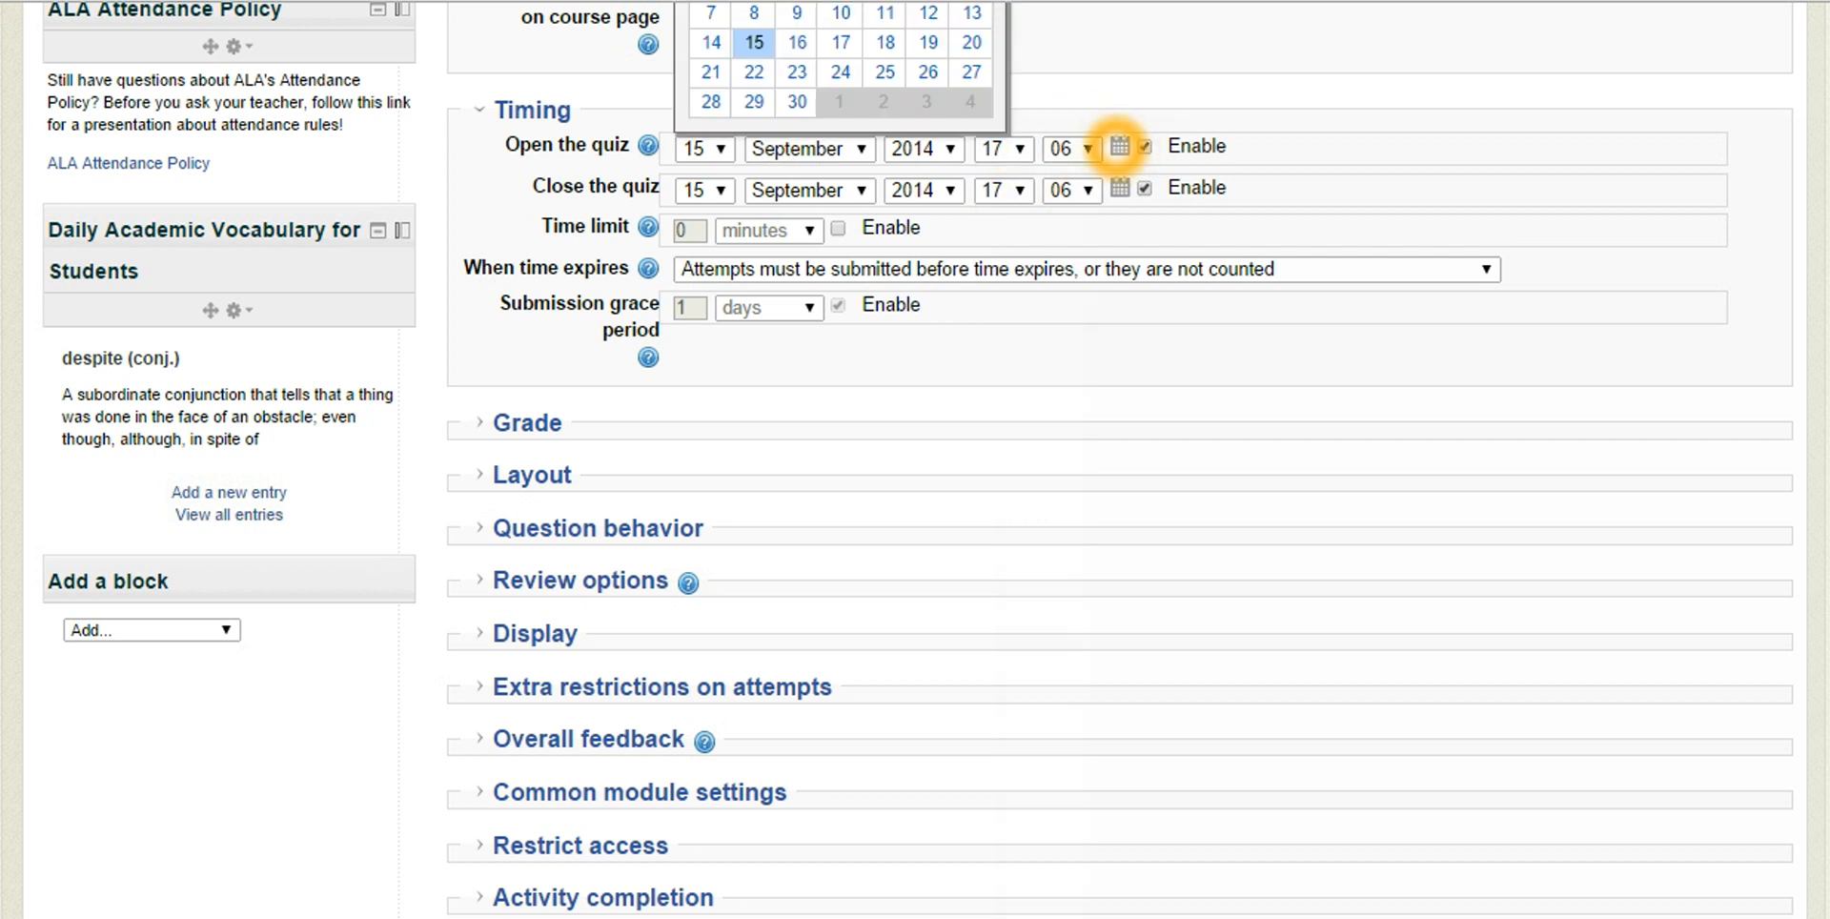
{"action": "left_click", "coordinate": [754, 71]}
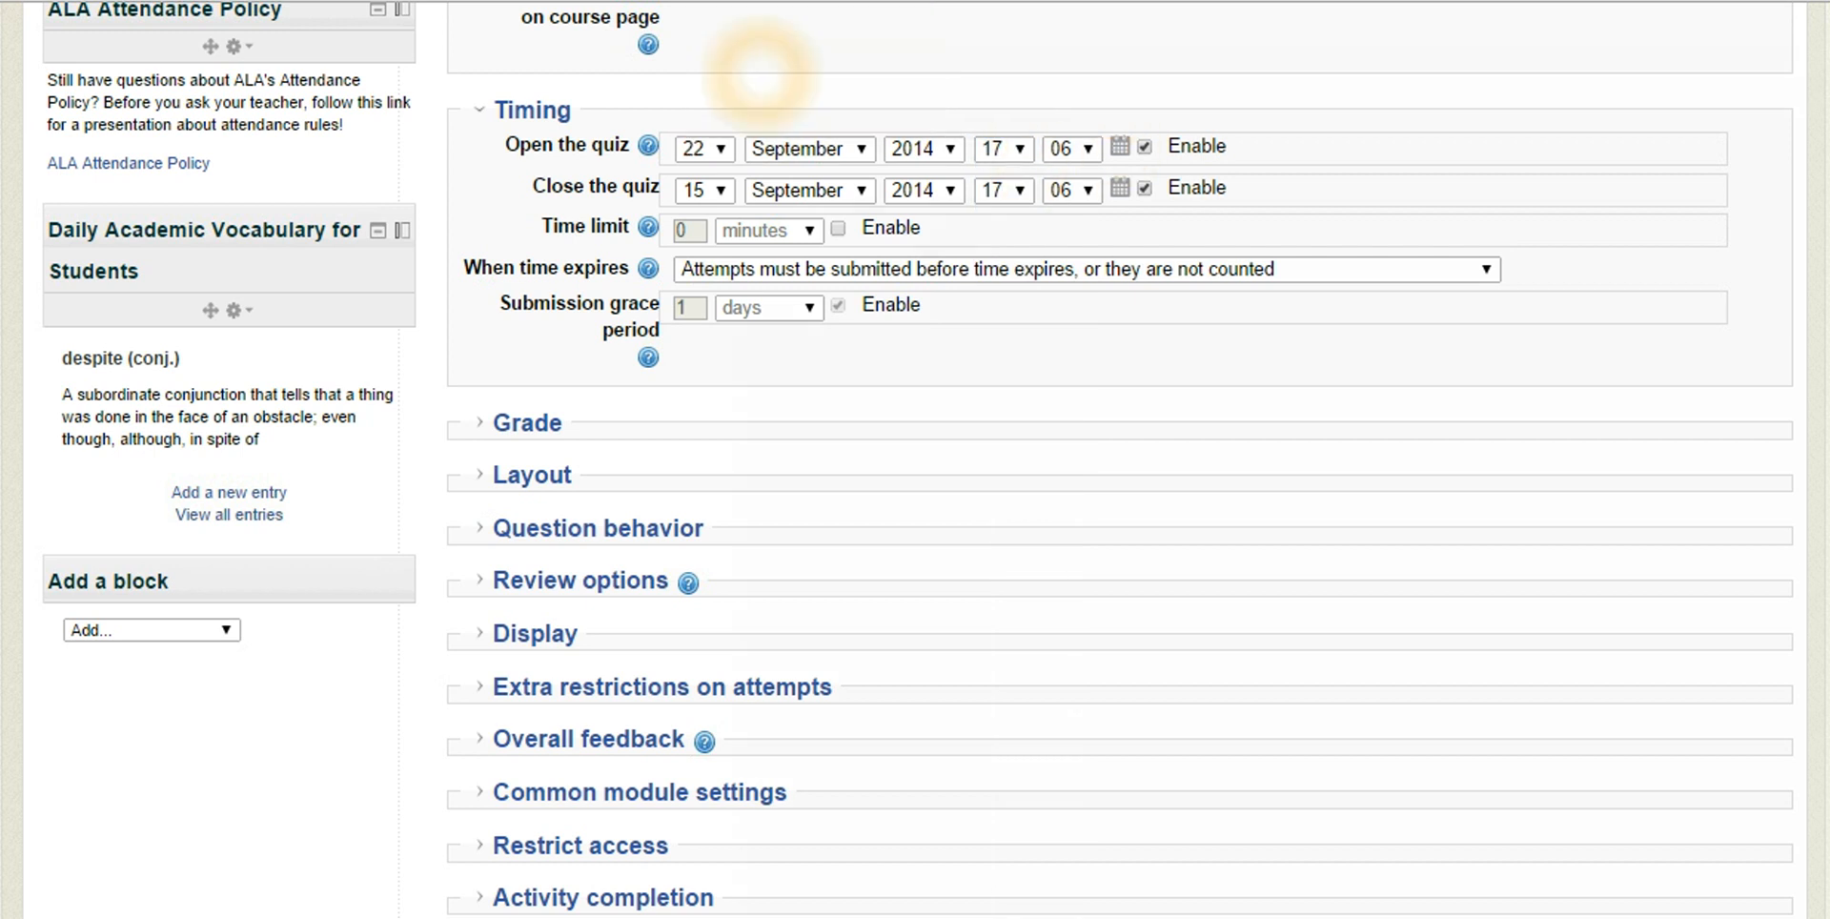
Expand the Grade settings and review the choices for attempts allowed and grading method without changing them
{"action": "scroll", "coordinate": [534, 330], "scroll_direction": "down", "scroll_amount": 3}
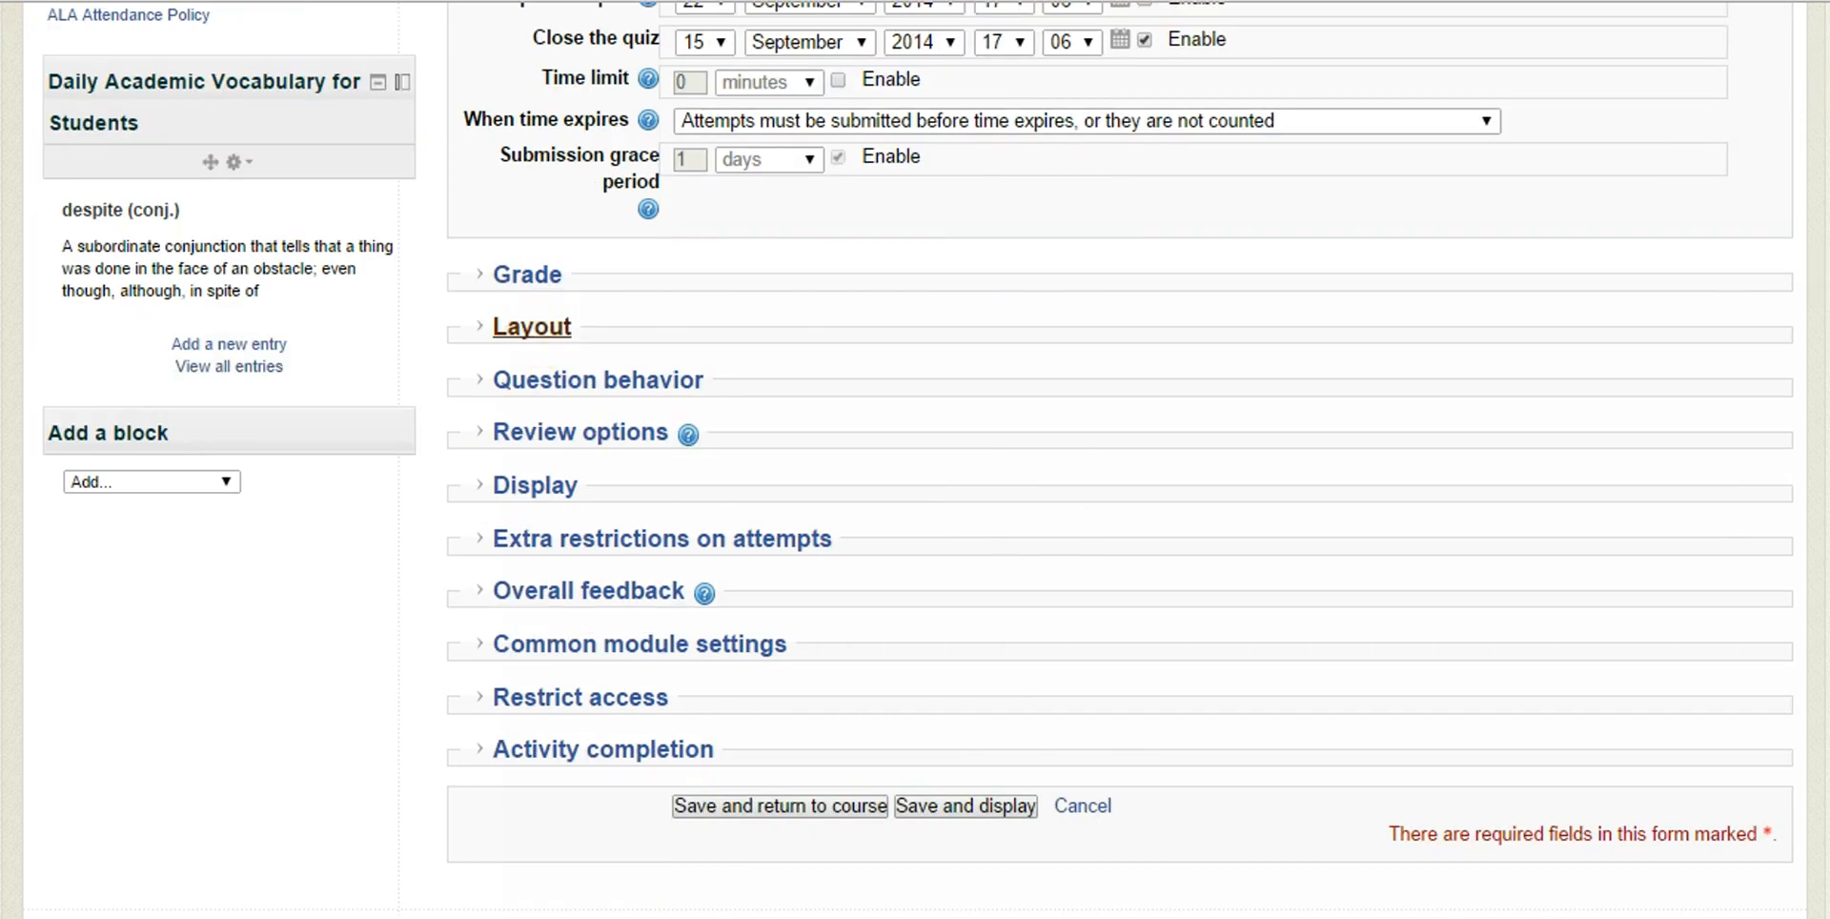
{"action": "left_click", "coordinate": [469, 274]}
{"action": "scroll", "coordinate": [919, 277], "scroll_direction": "down", "scroll_amount": 3}
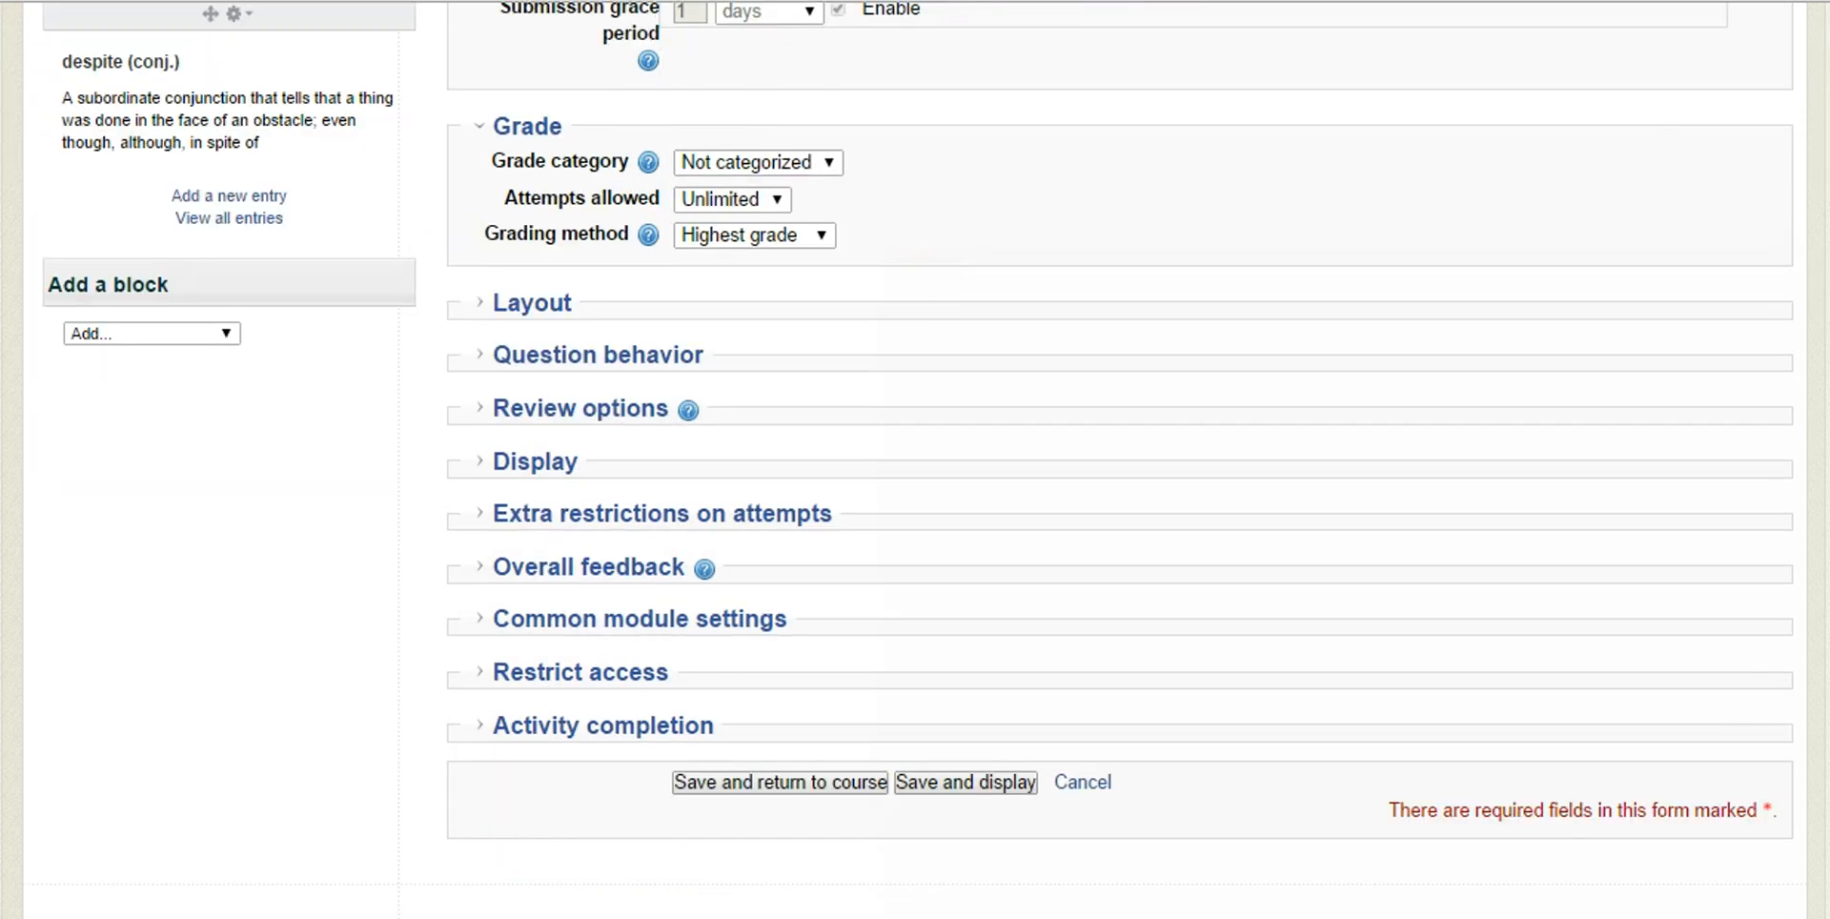
{"action": "left_click", "coordinate": [776, 199]}
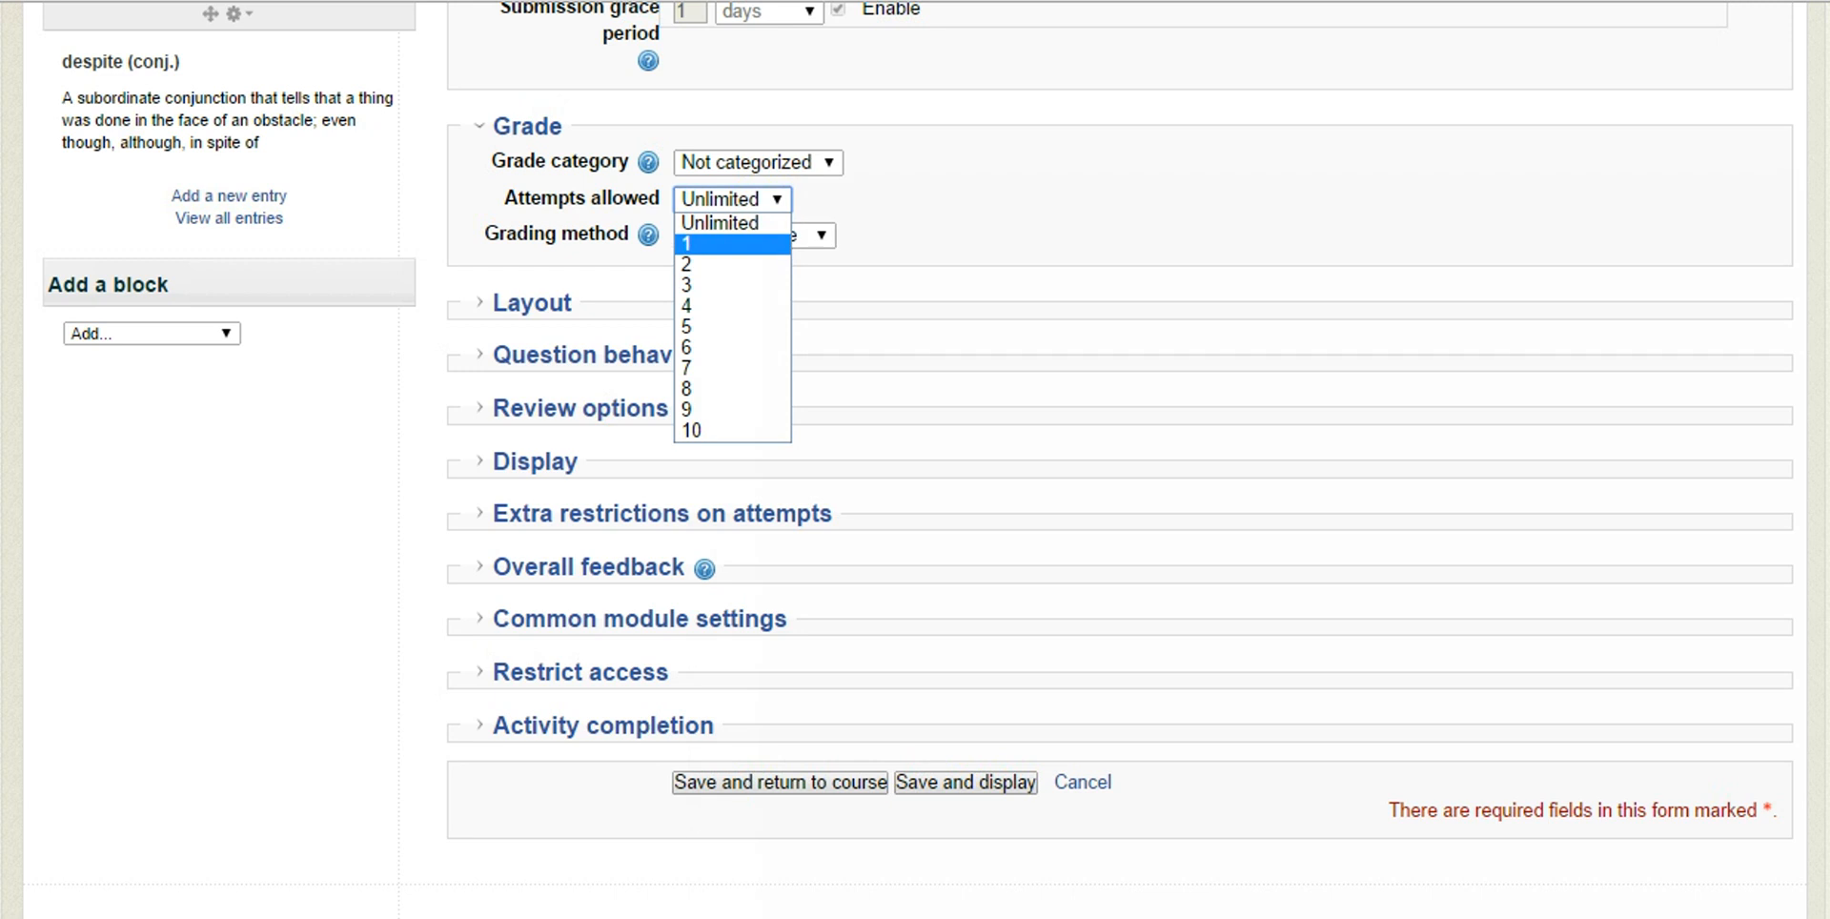
{"action": "left_click", "coordinate": [776, 198]}
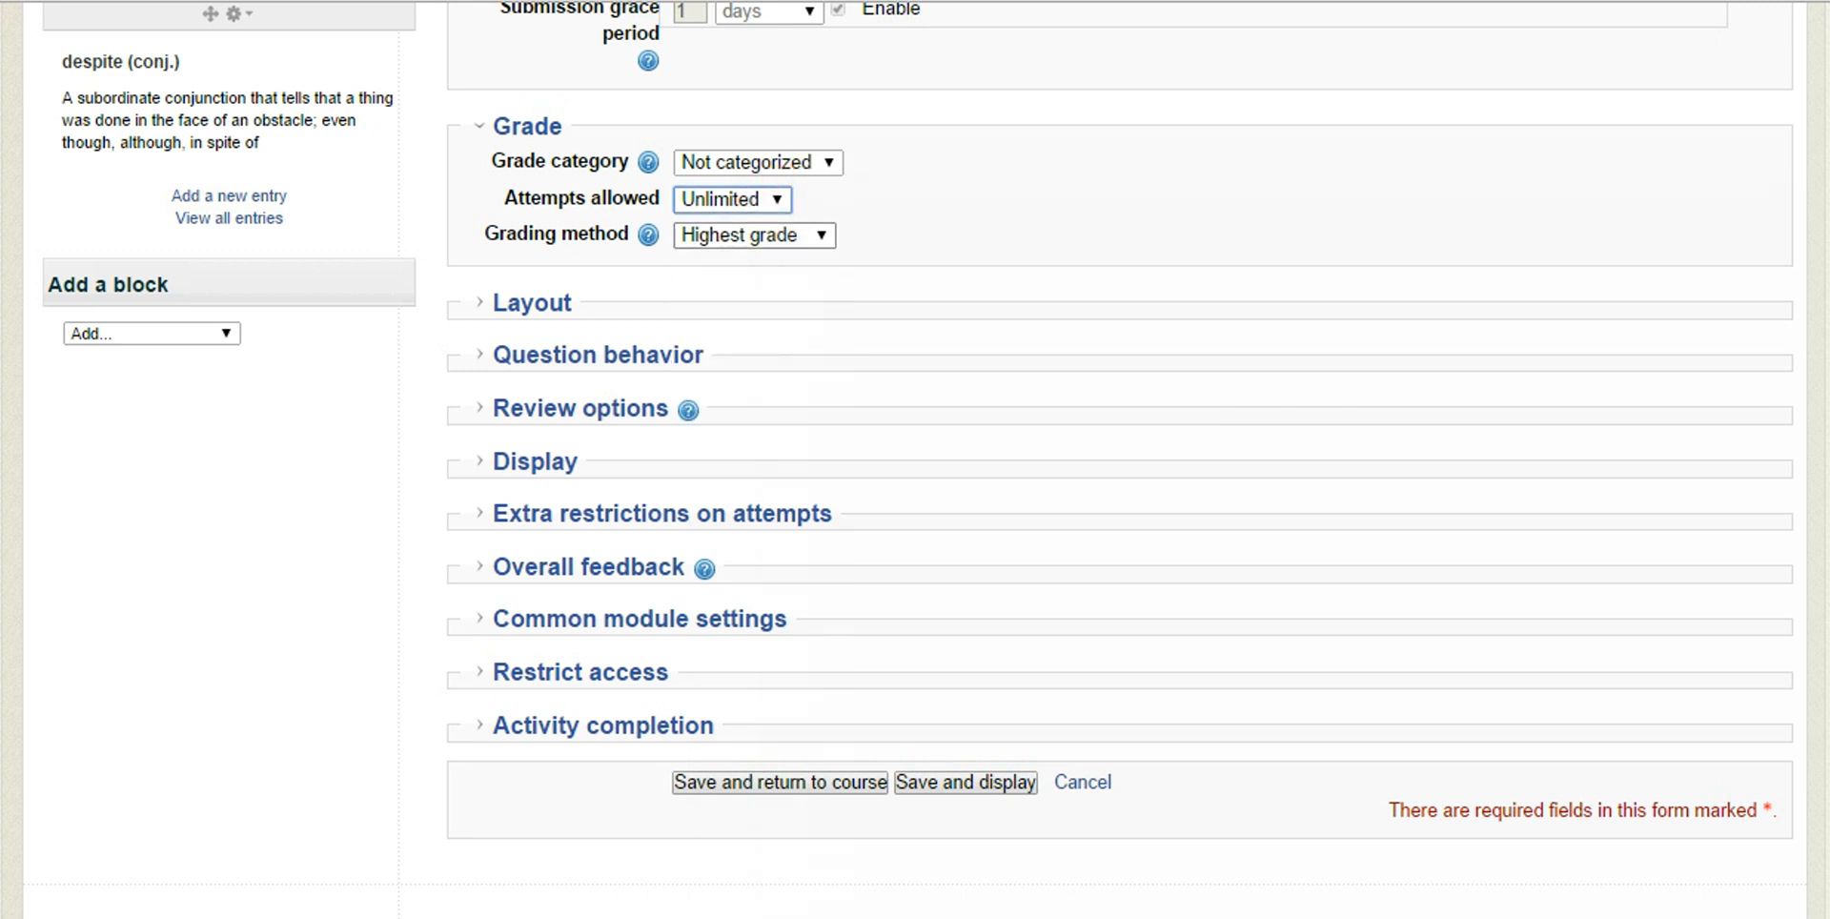
{"action": "left_click", "coordinate": [826, 234]}
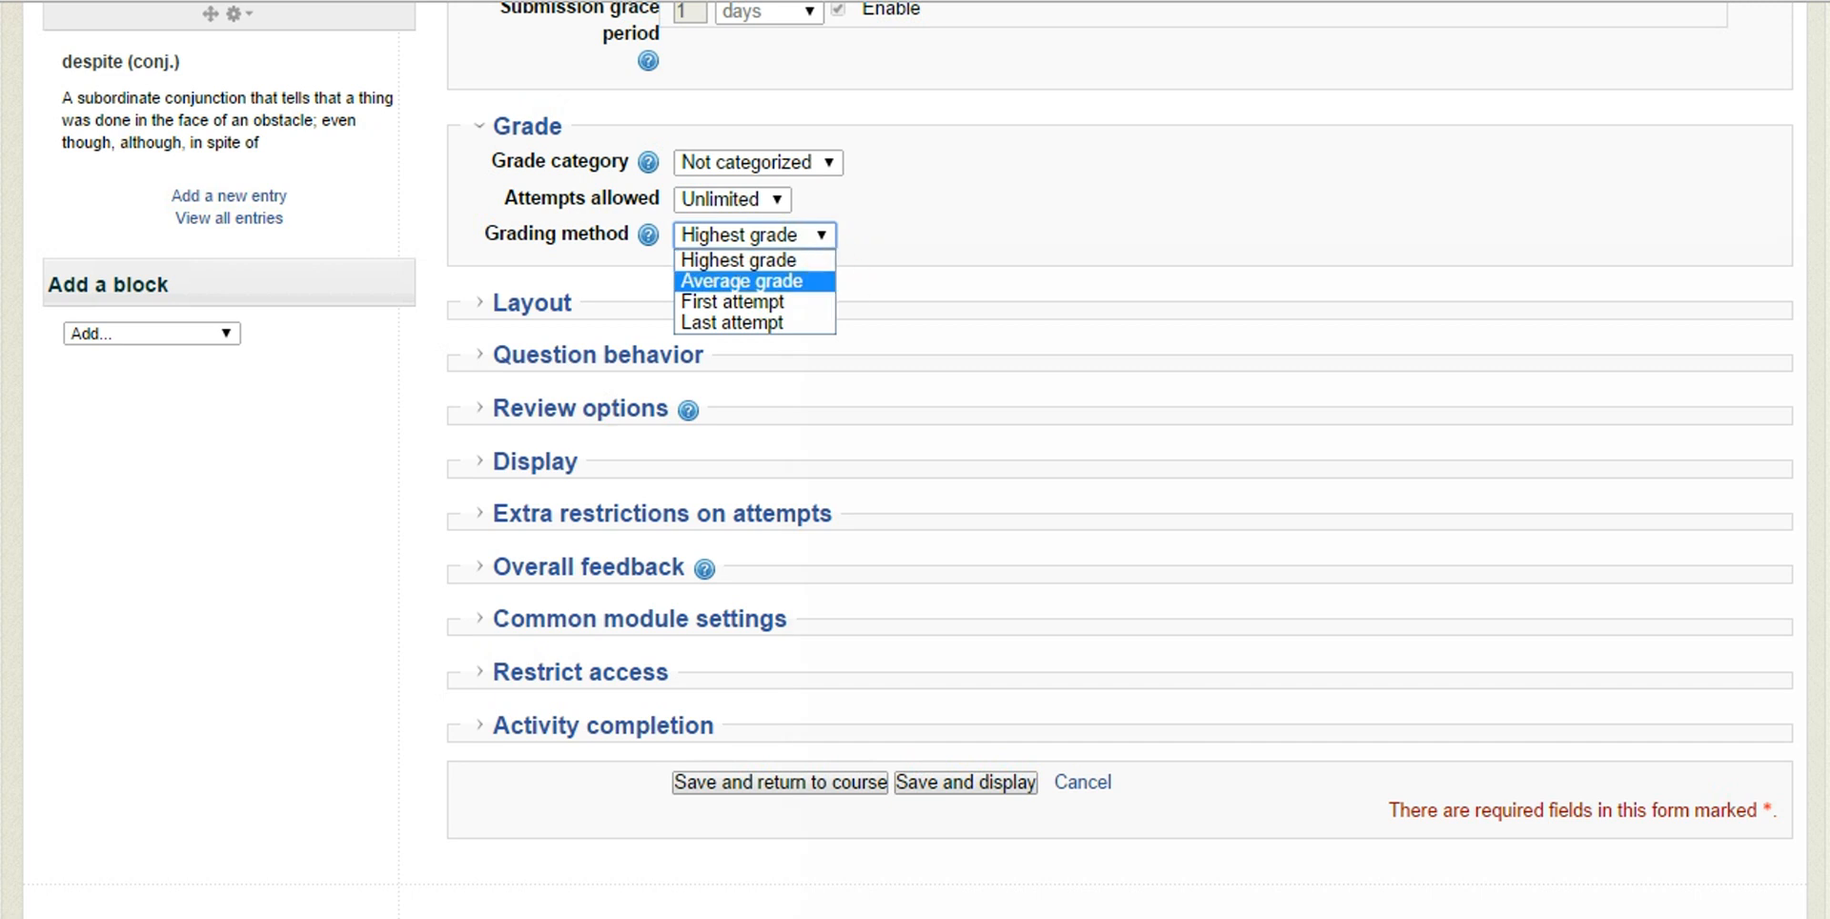
{"action": "left_click", "coordinate": [906, 249]}
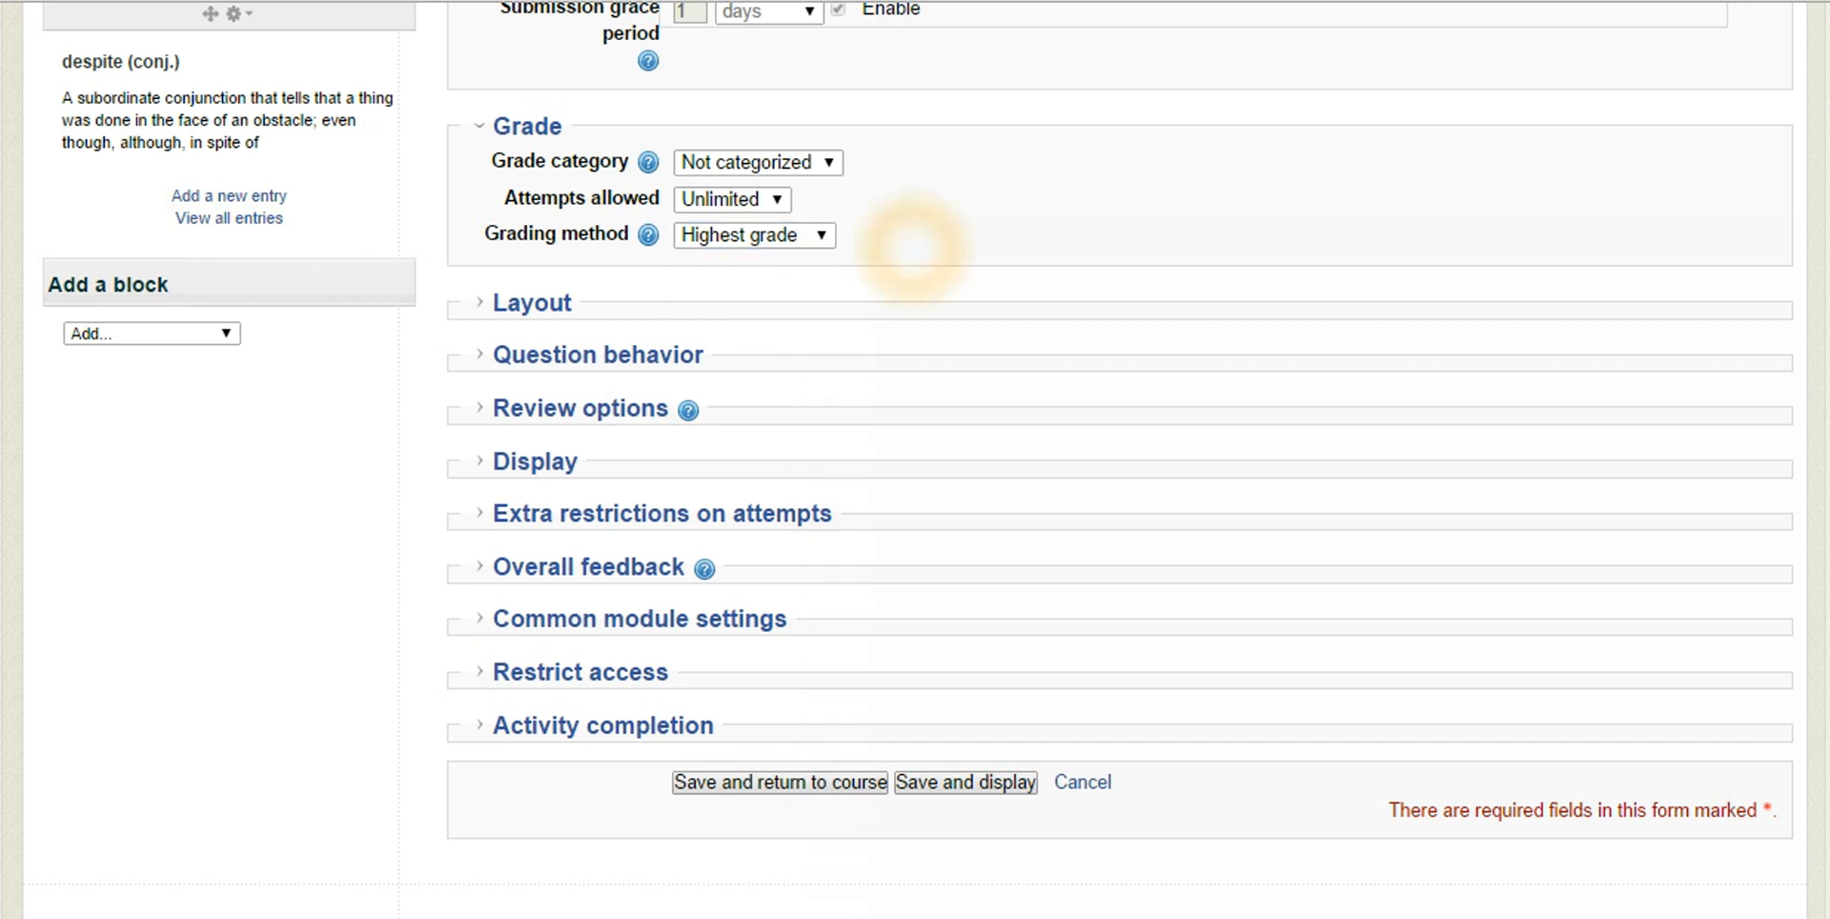
Expand the Layout settings and set the question order to Shuffled randomly
{"action": "scroll", "coordinate": [668, 243], "scroll_direction": "down", "scroll_amount": 2}
{"action": "left_click", "coordinate": [482, 152]}
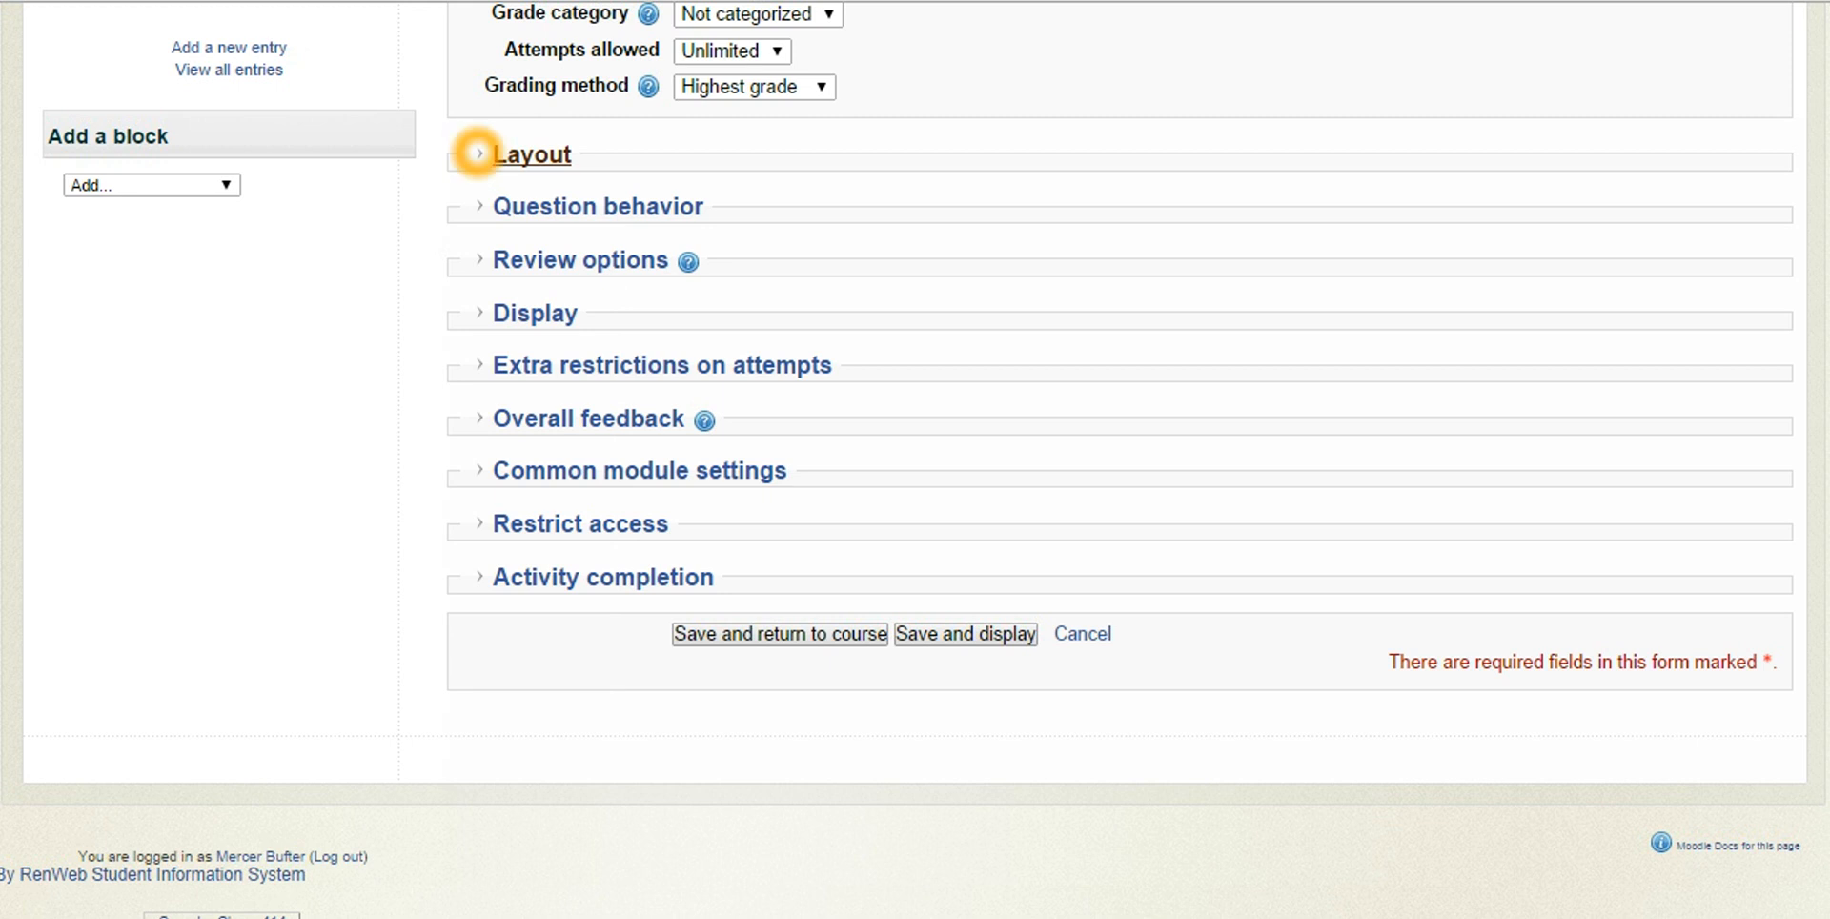
{"action": "left_click", "coordinate": [1069, 281]}
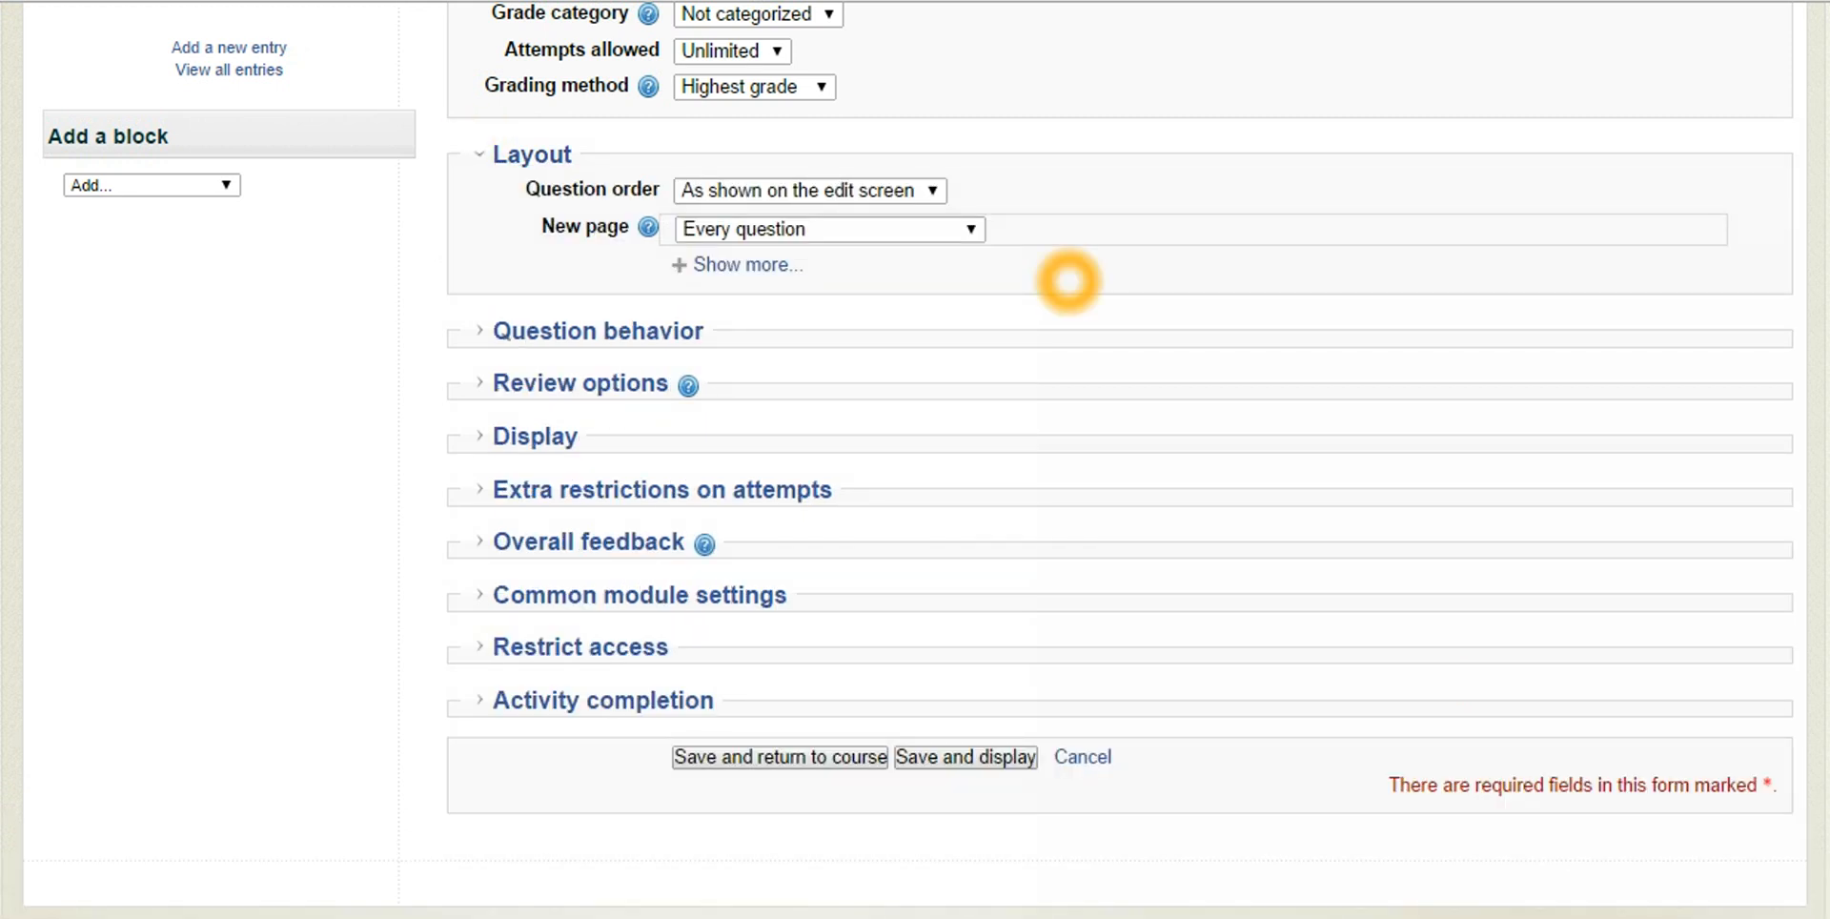
{"action": "left_click", "coordinate": [932, 190]}
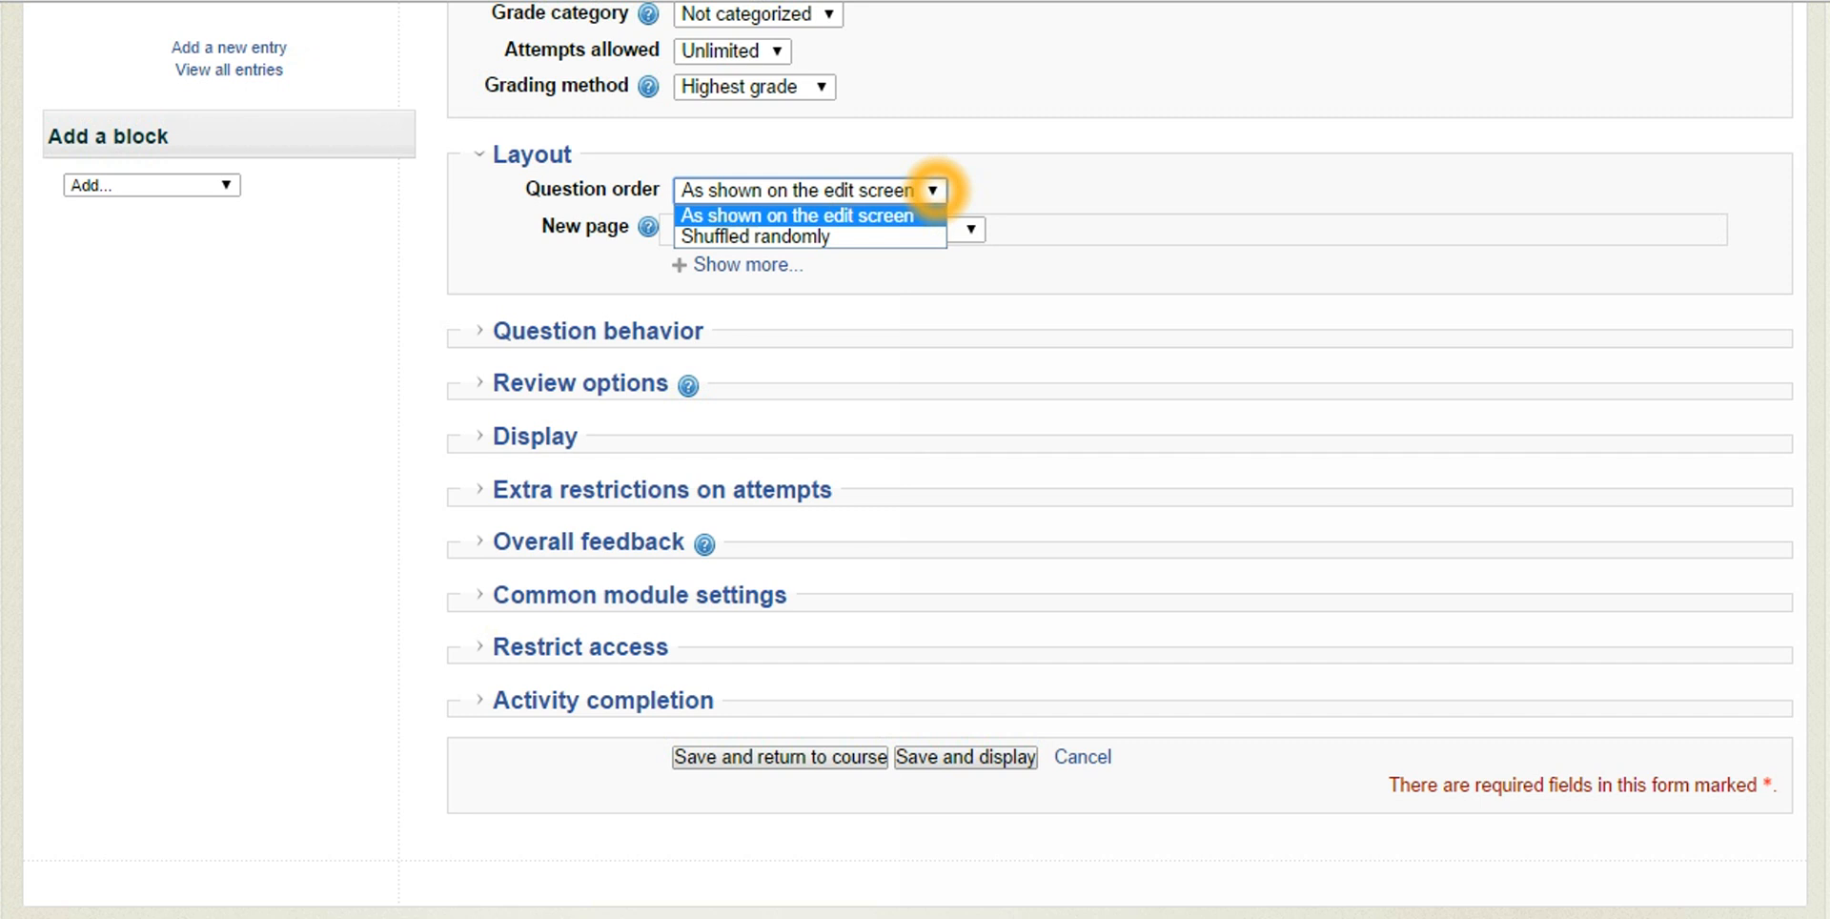
{"action": "left_click", "coordinate": [903, 236]}
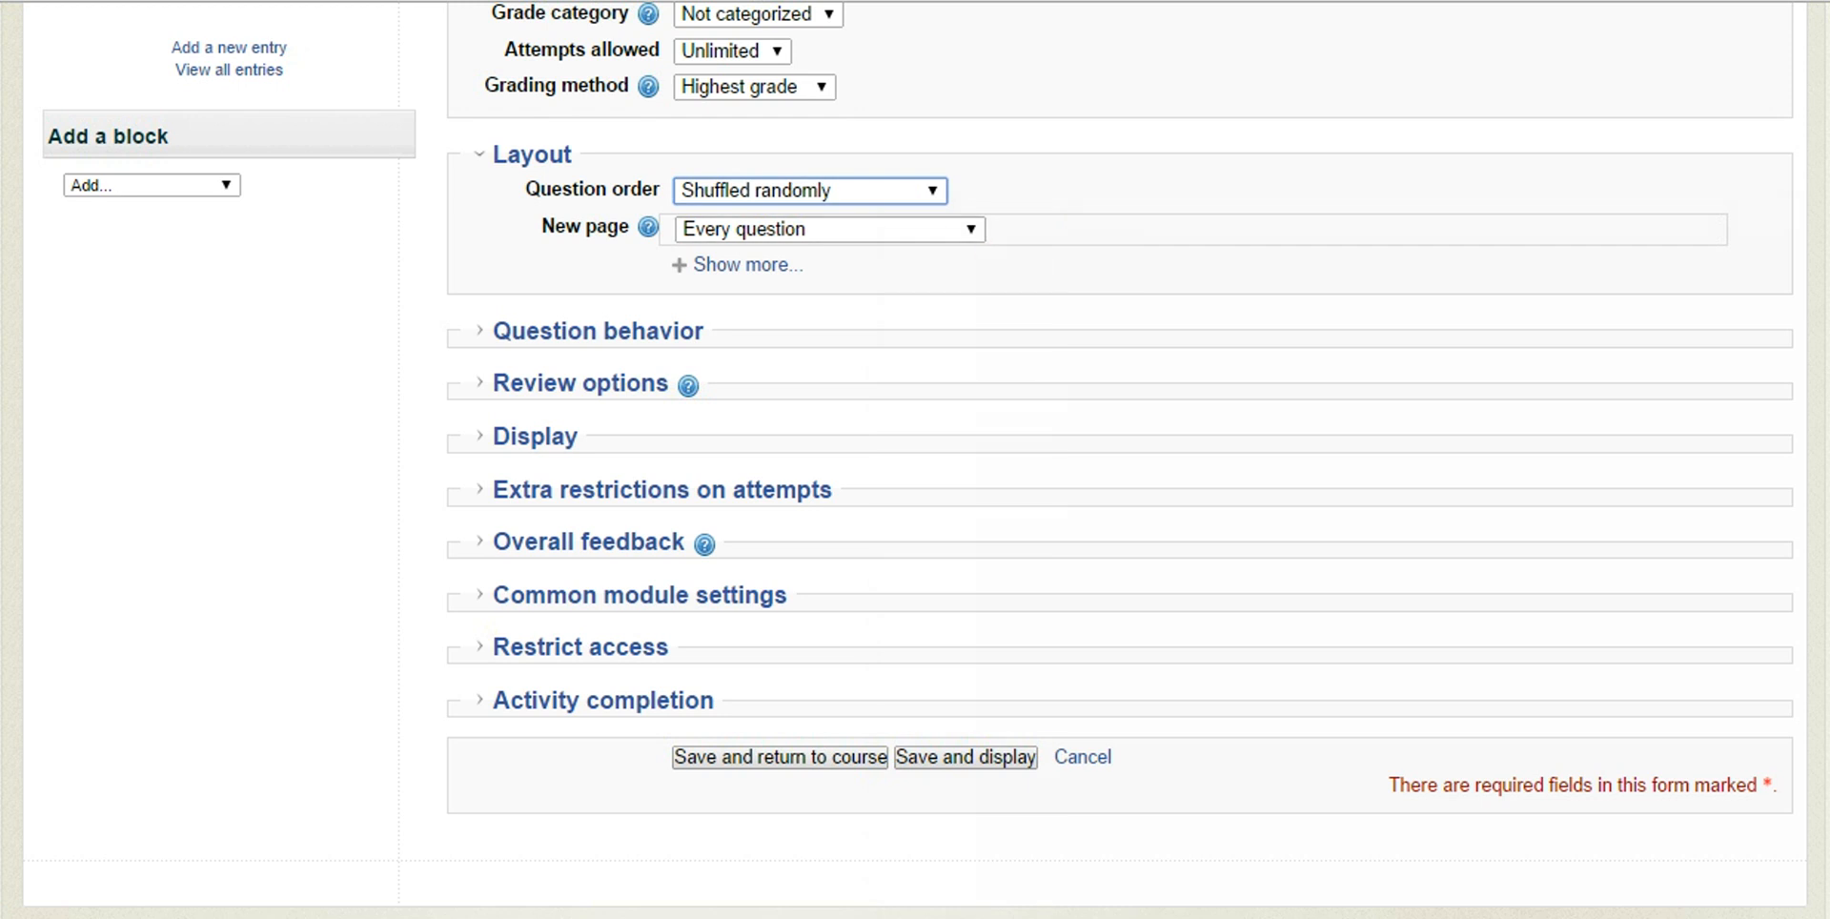
In Overall feedback, set the first editable grade boundary to 90% and enter "Perfect!" as the feedback for the 100% boundary
{"action": "scroll", "coordinate": [588, 410], "scroll_direction": "down", "scroll_amount": 3}
{"action": "left_click", "coordinate": [588, 412]}
{"action": "scroll", "coordinate": [395, 360], "scroll_direction": "down", "scroll_amount": 3}
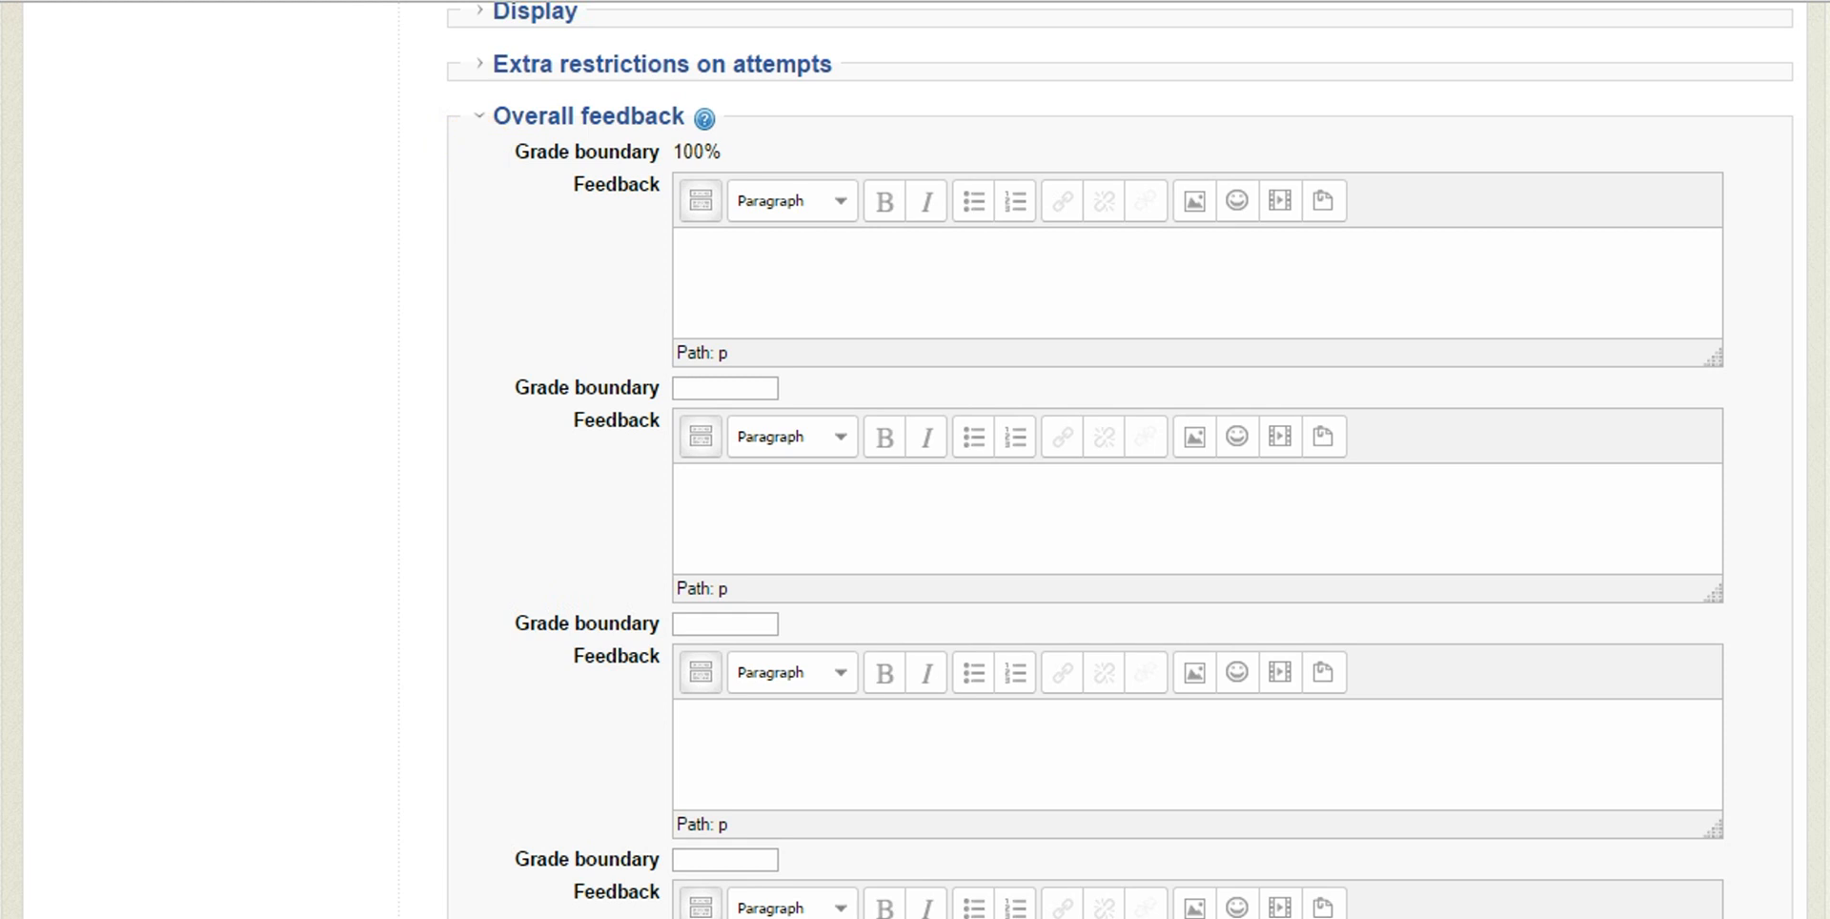
{"action": "left_click", "coordinate": [690, 387]}
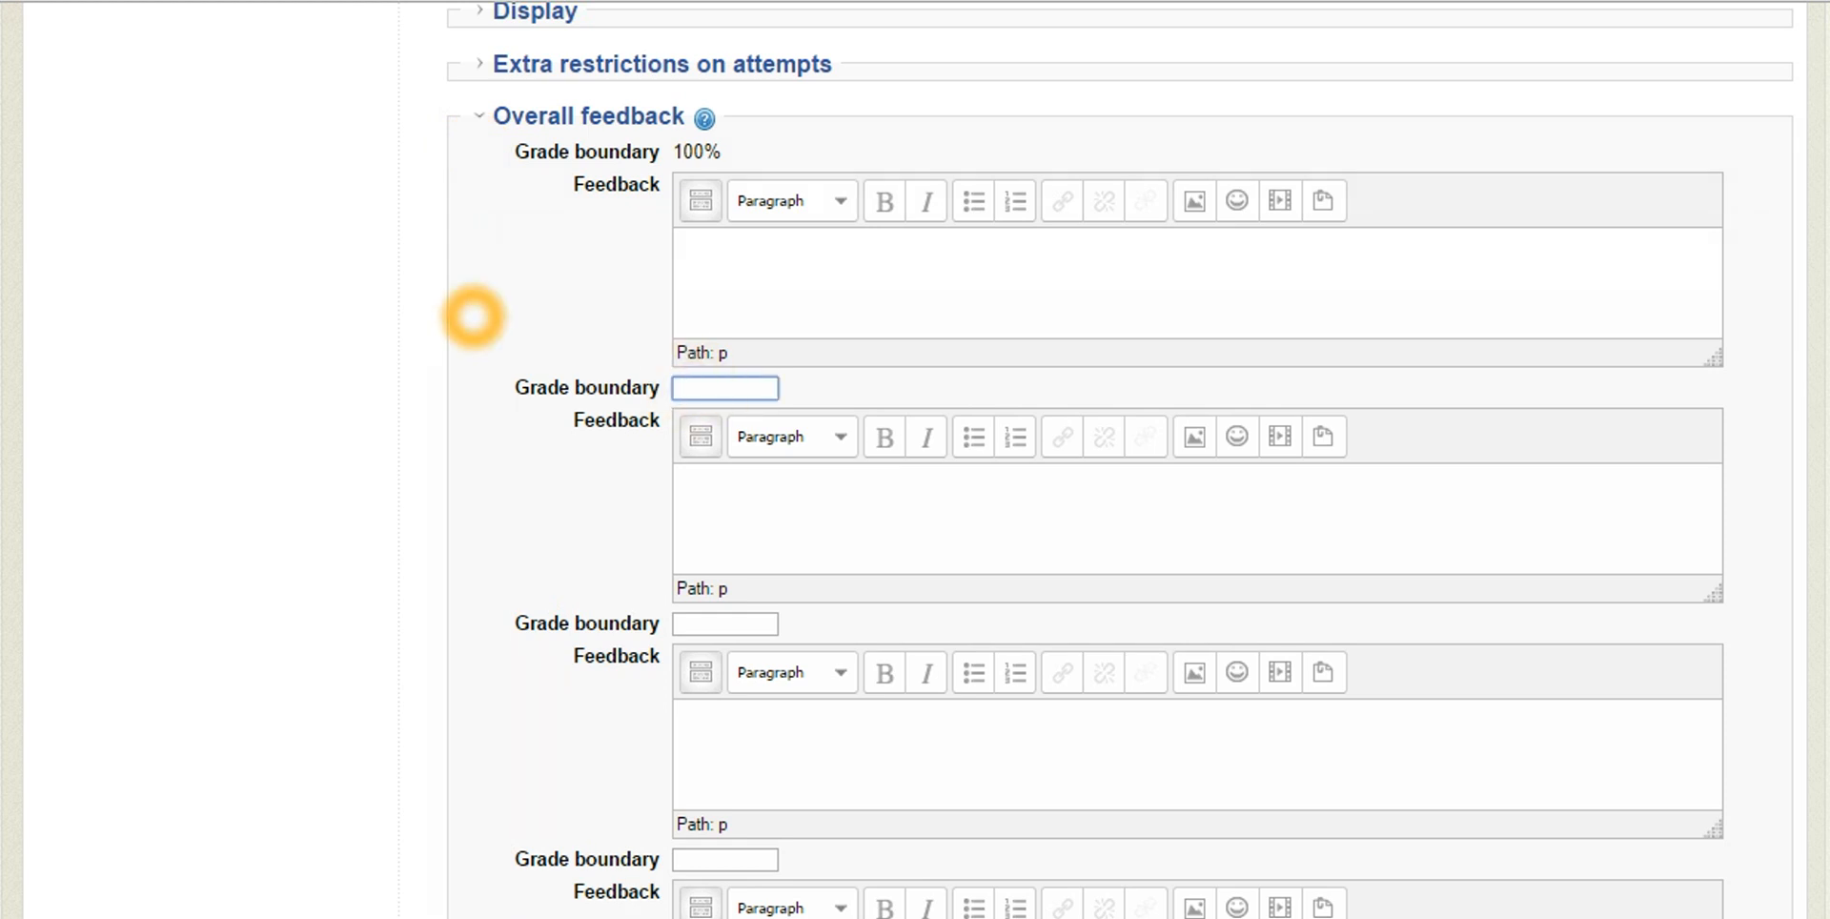
{"action": "type", "text": "90%"}
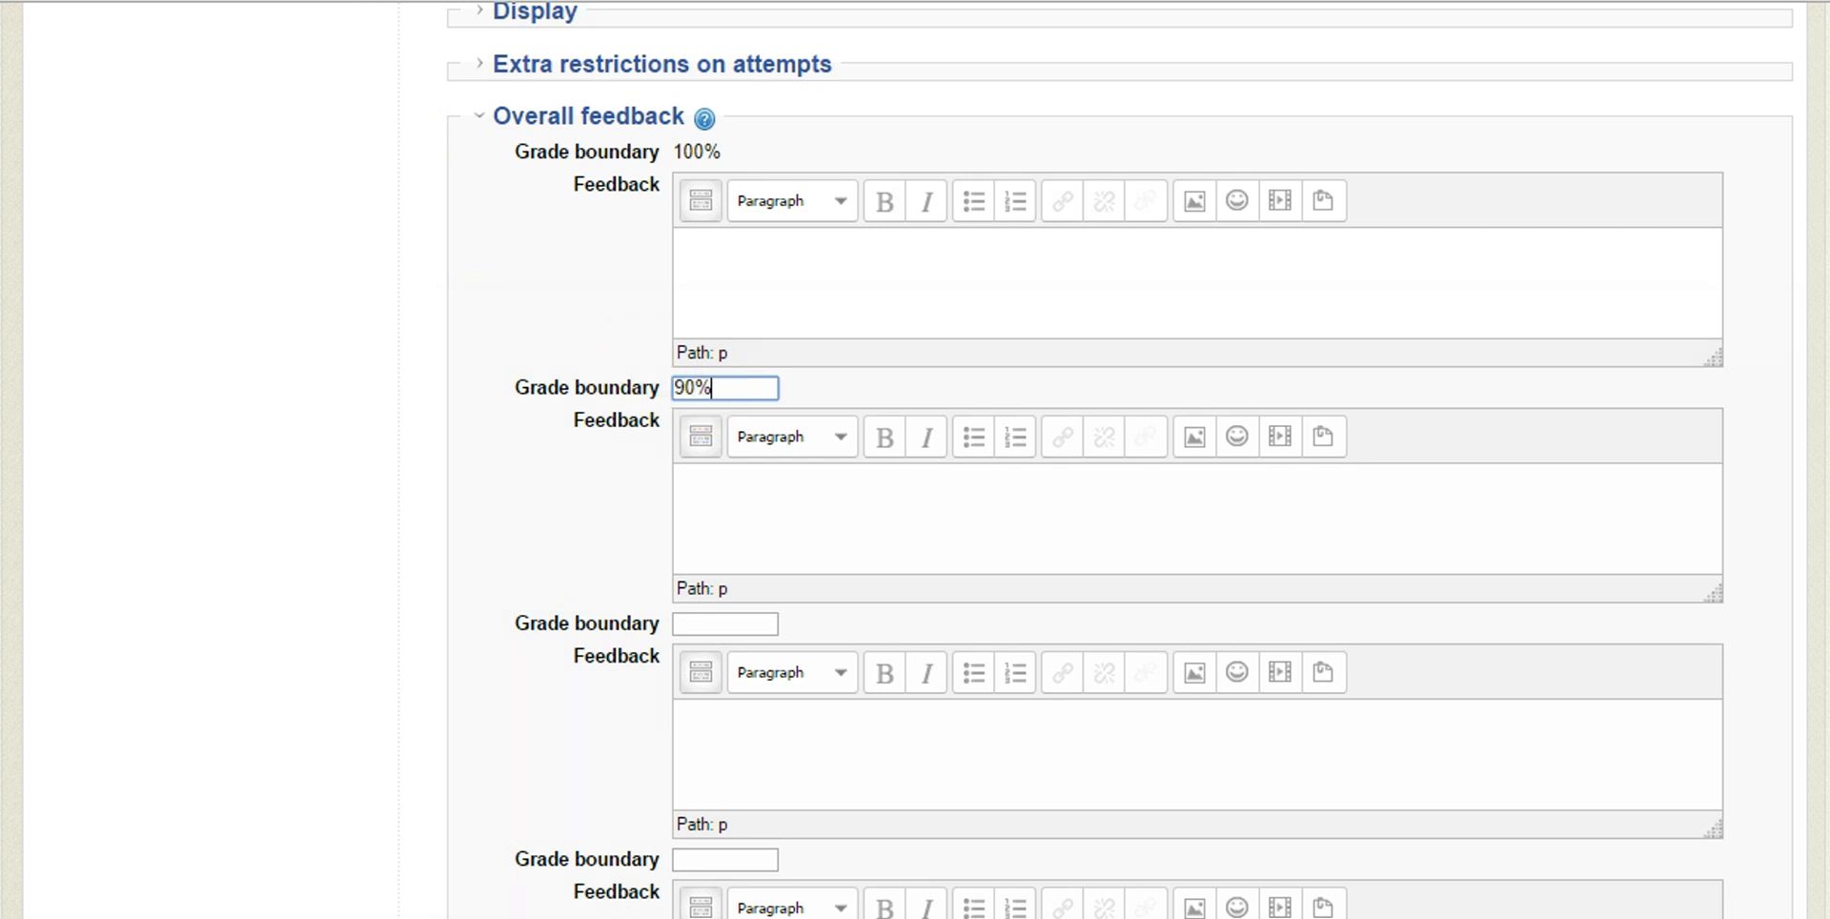
{"action": "left_click", "coordinate": [741, 270]}
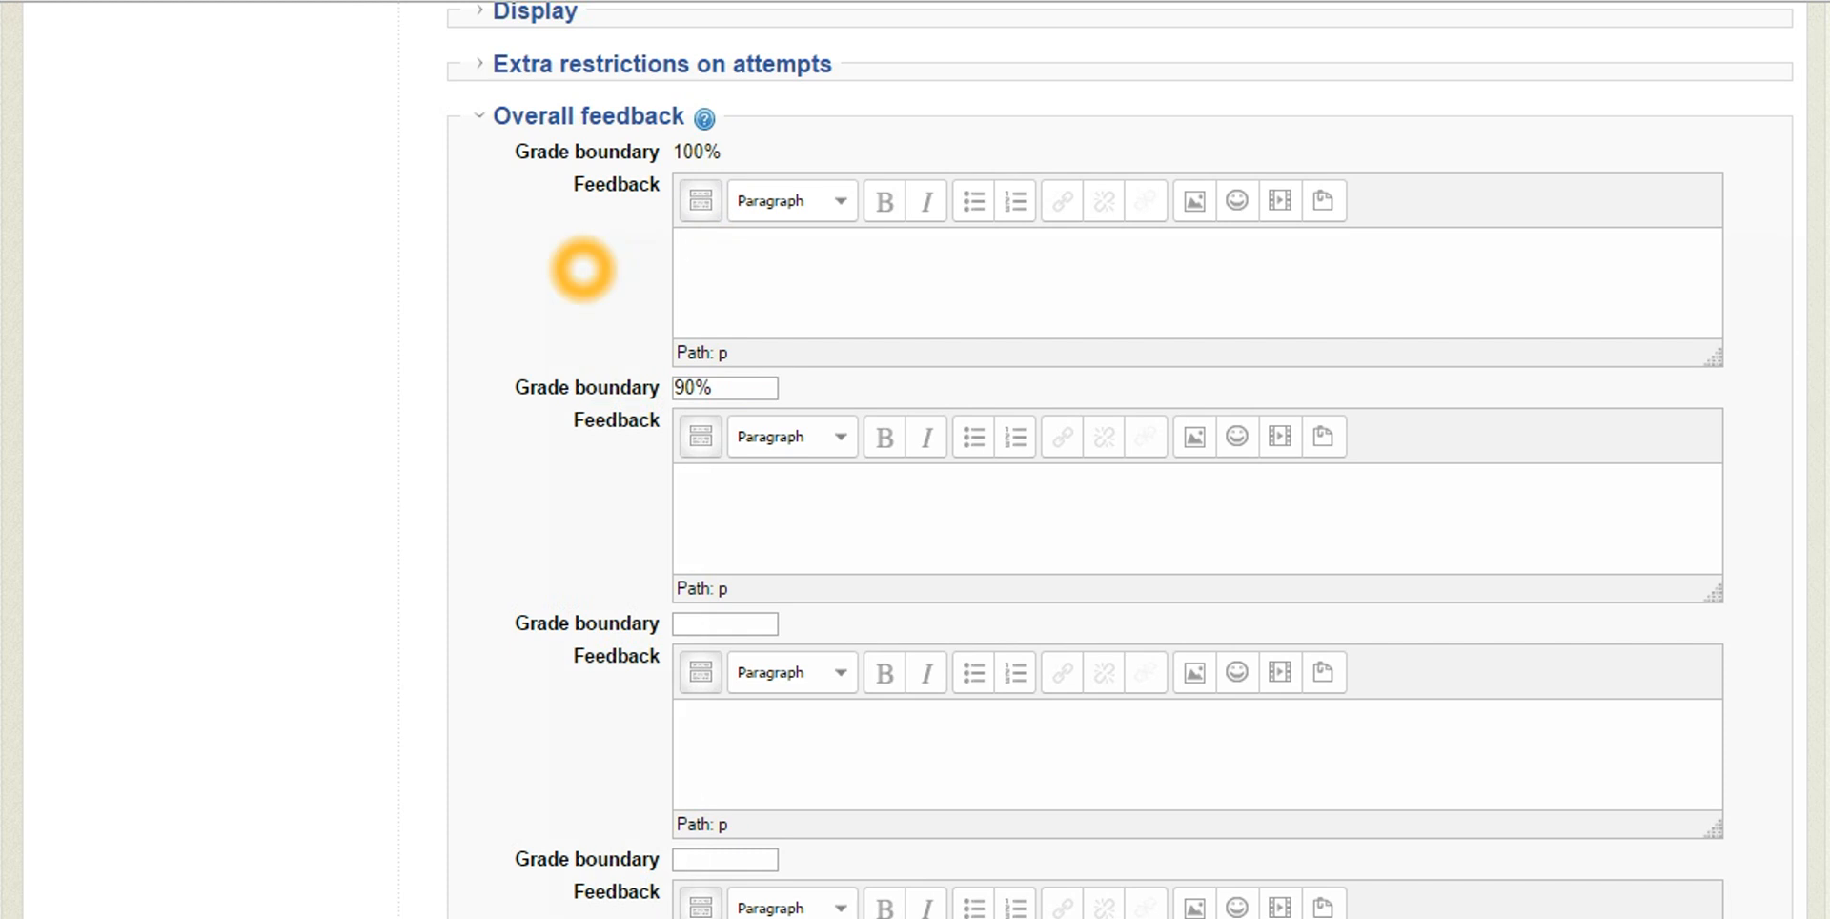
{"action": "type", "text": "Perfect!"}
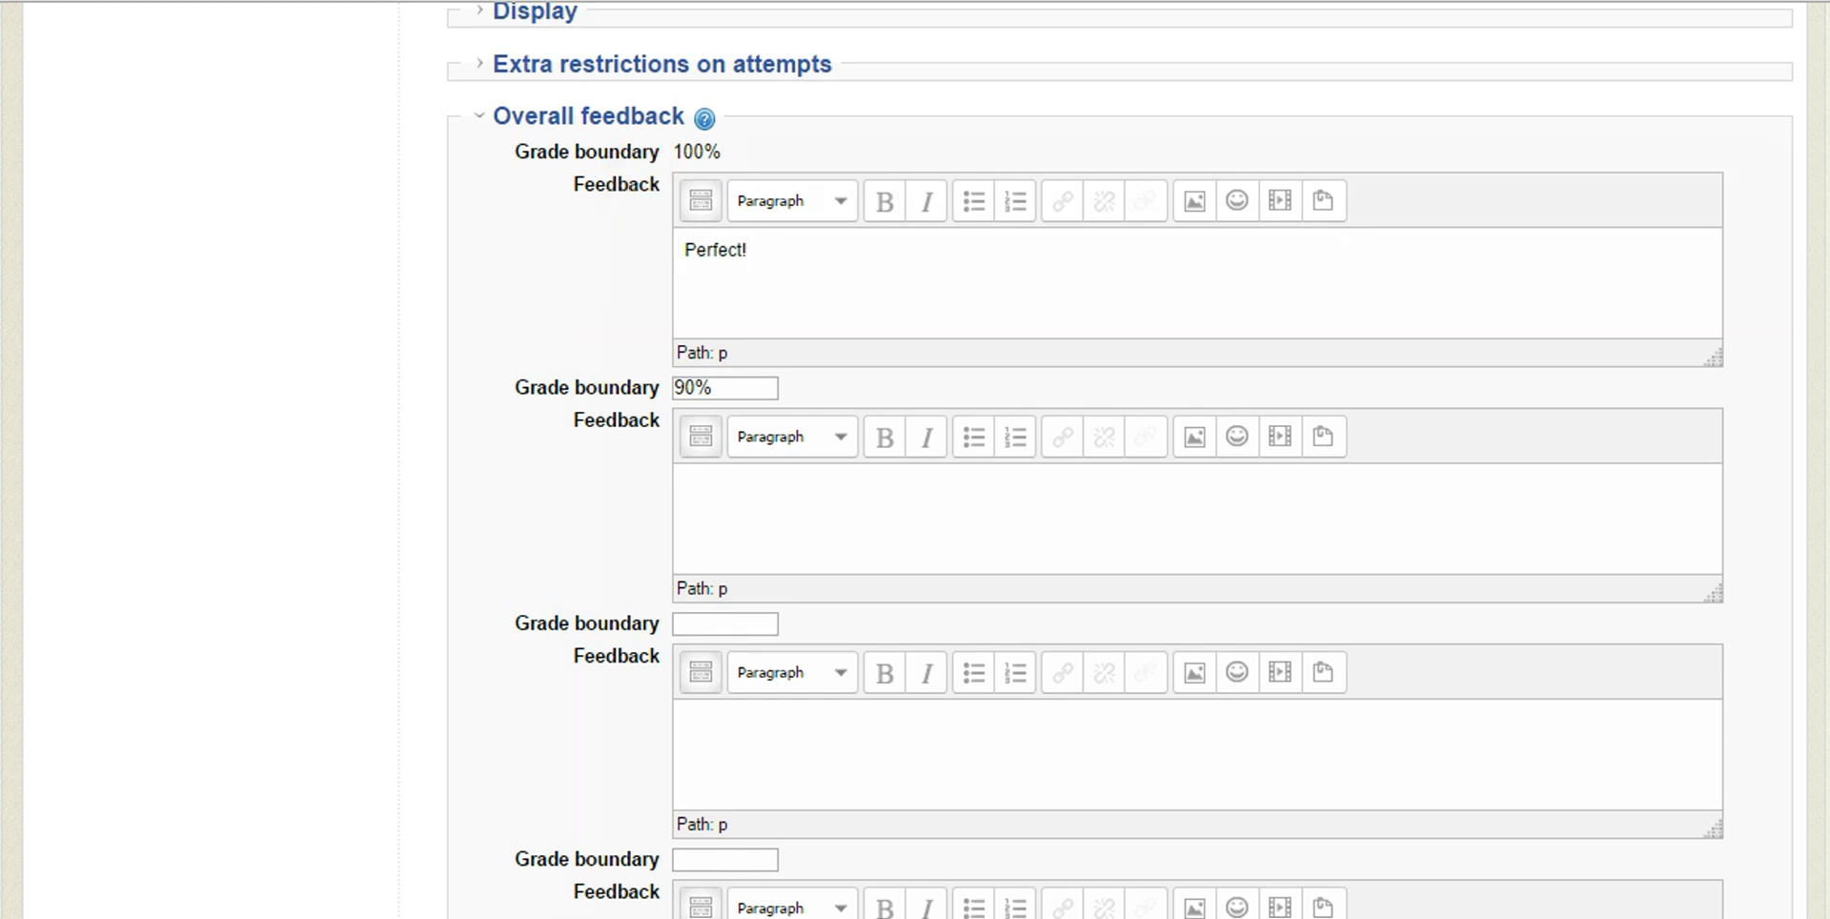
Set the next grade boundary to 80% and enter "Very good!" as the feedback for the 90% boundary
{"action": "scroll", "coordinate": [552, 277], "scroll_direction": "down", "scroll_amount": 2}
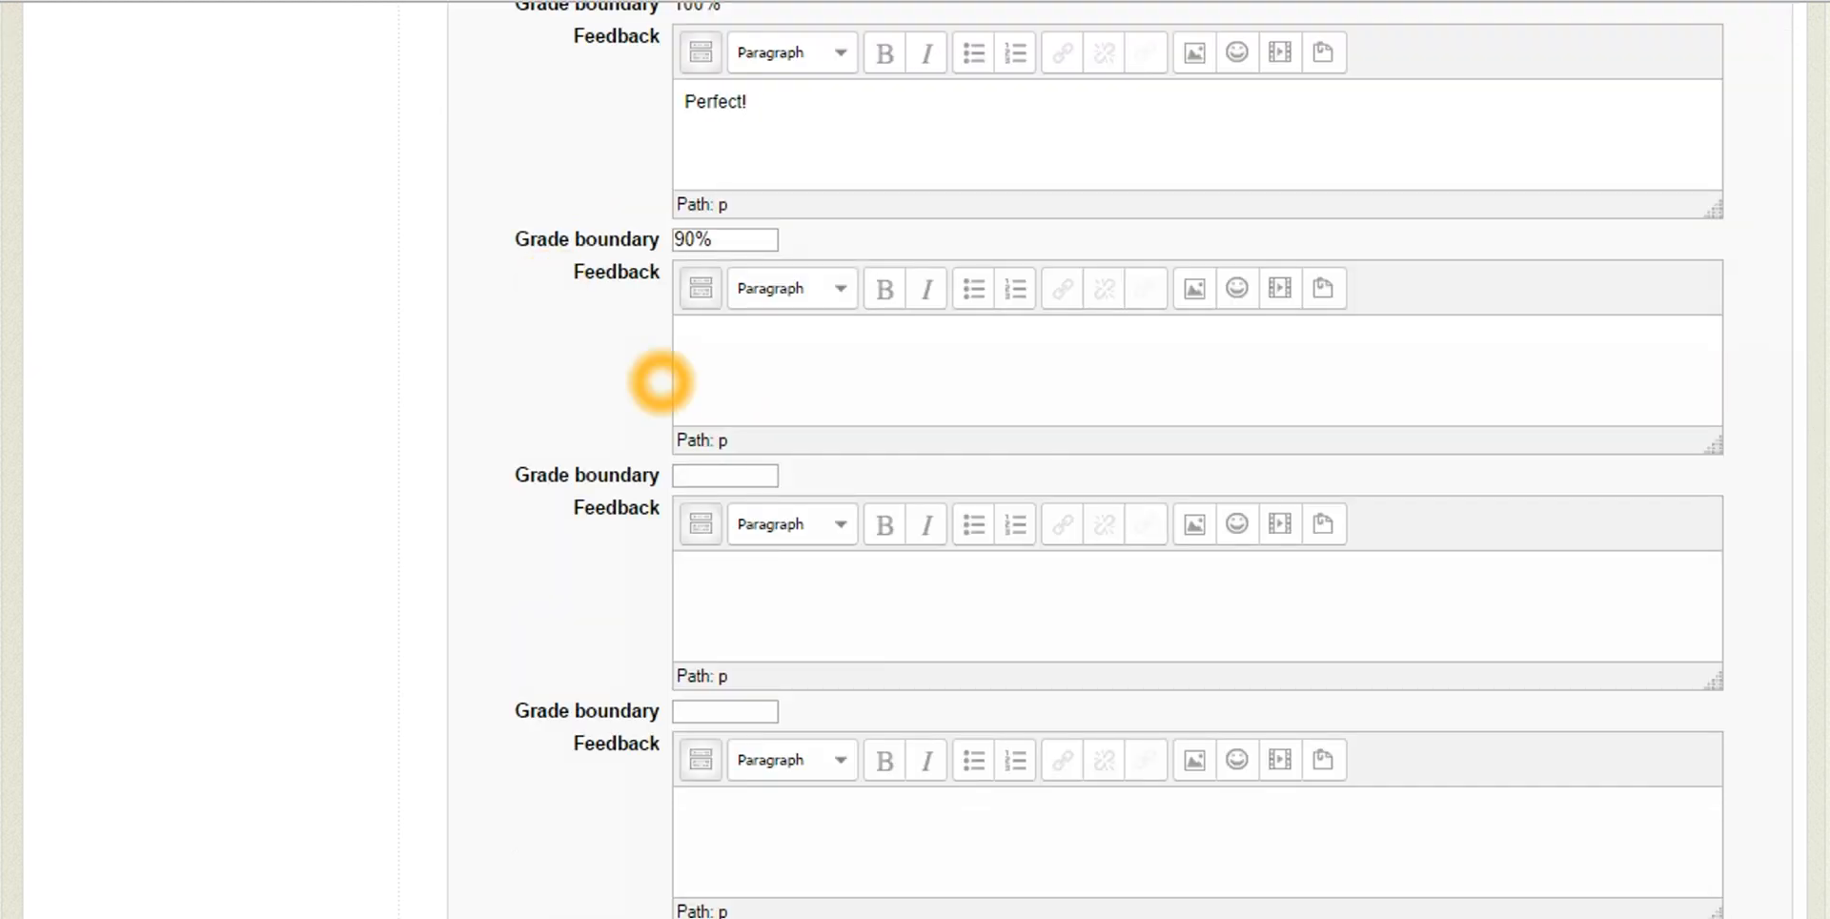
{"action": "left_click", "coordinate": [678, 476]}
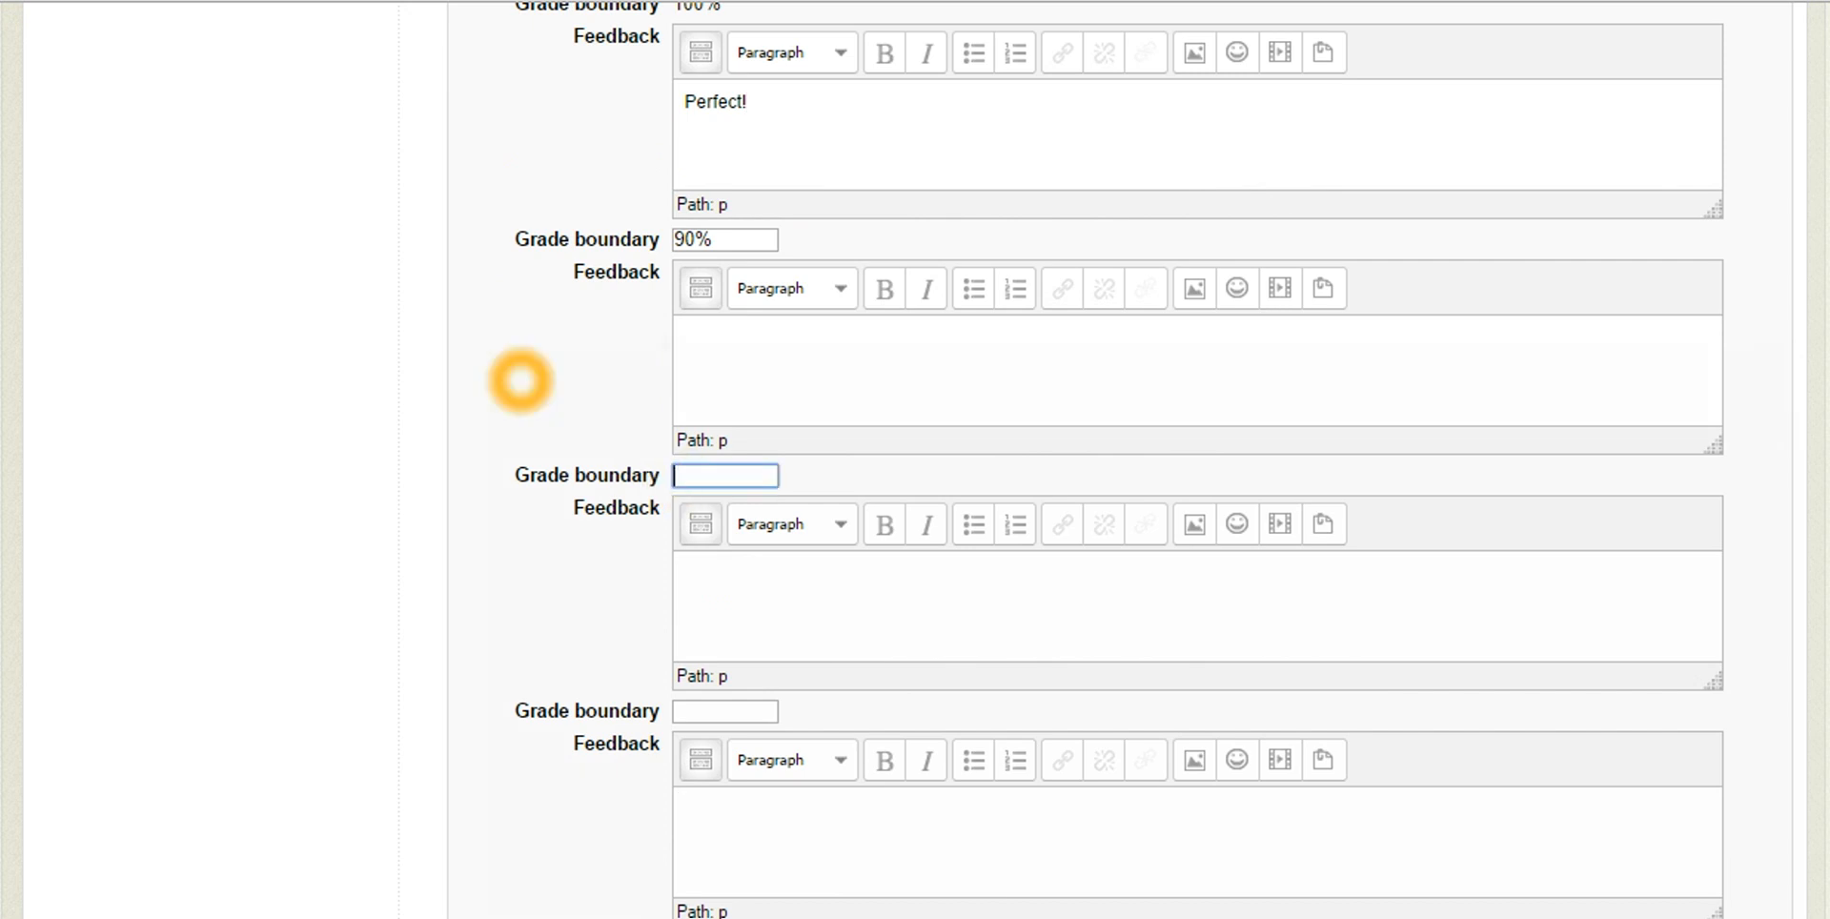
{"action": "type", "text": "80%"}
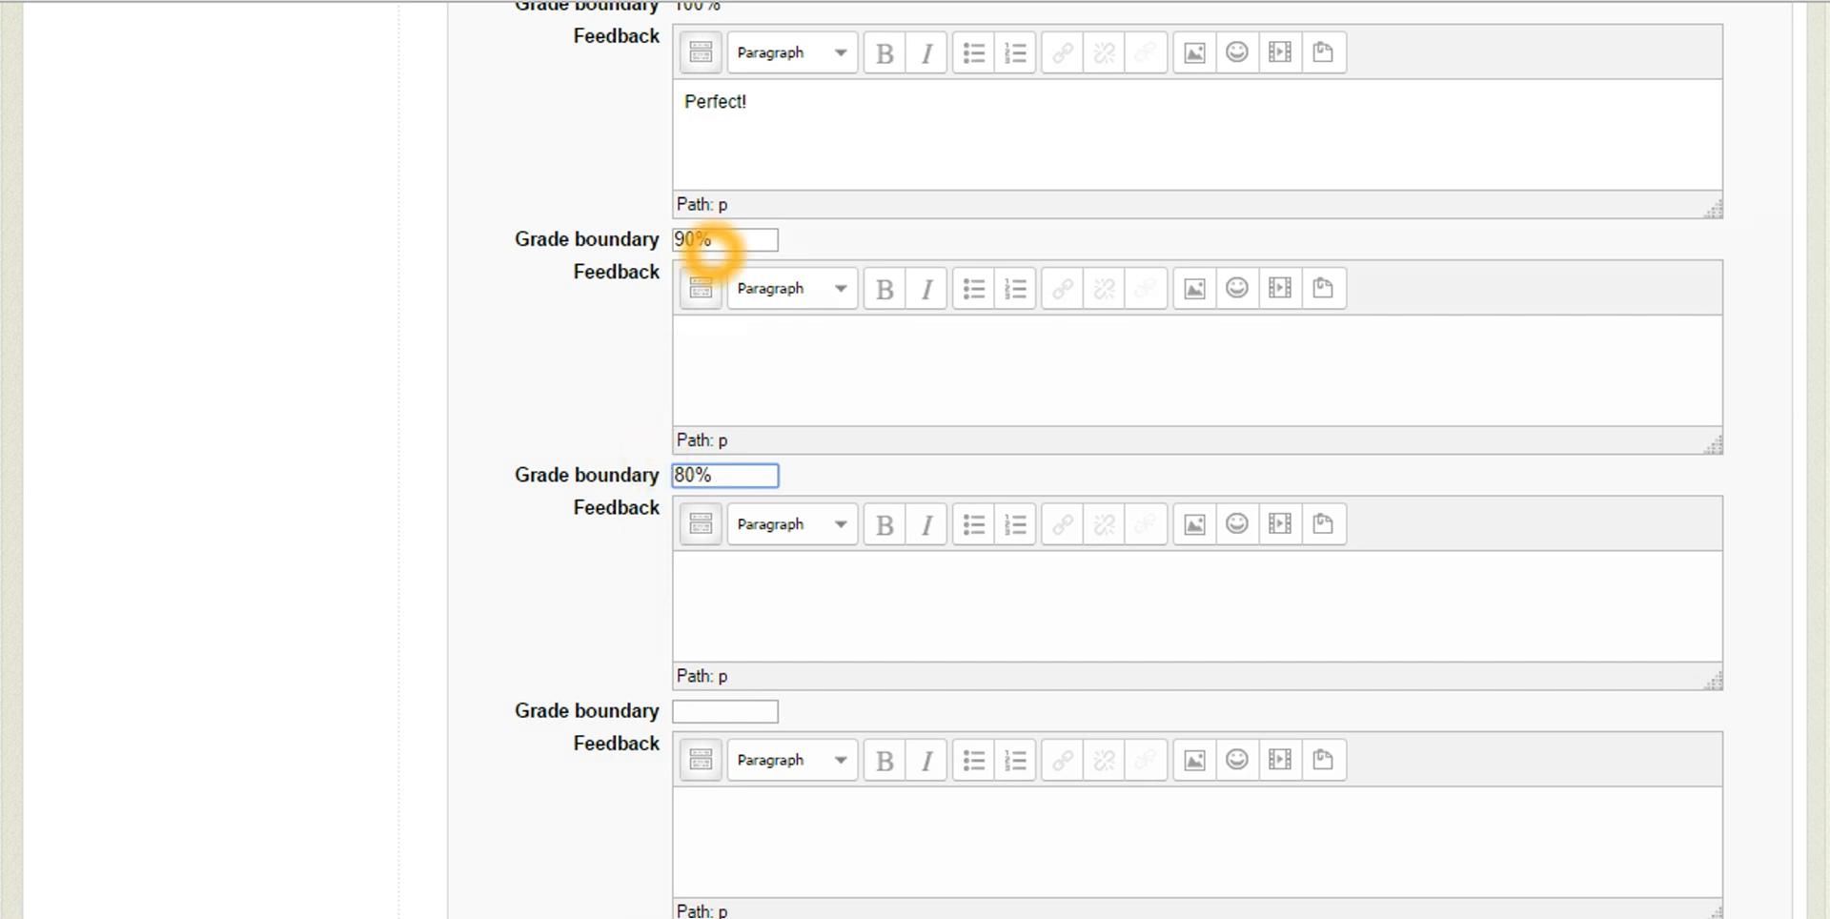
{"action": "left_click", "coordinate": [697, 348]}
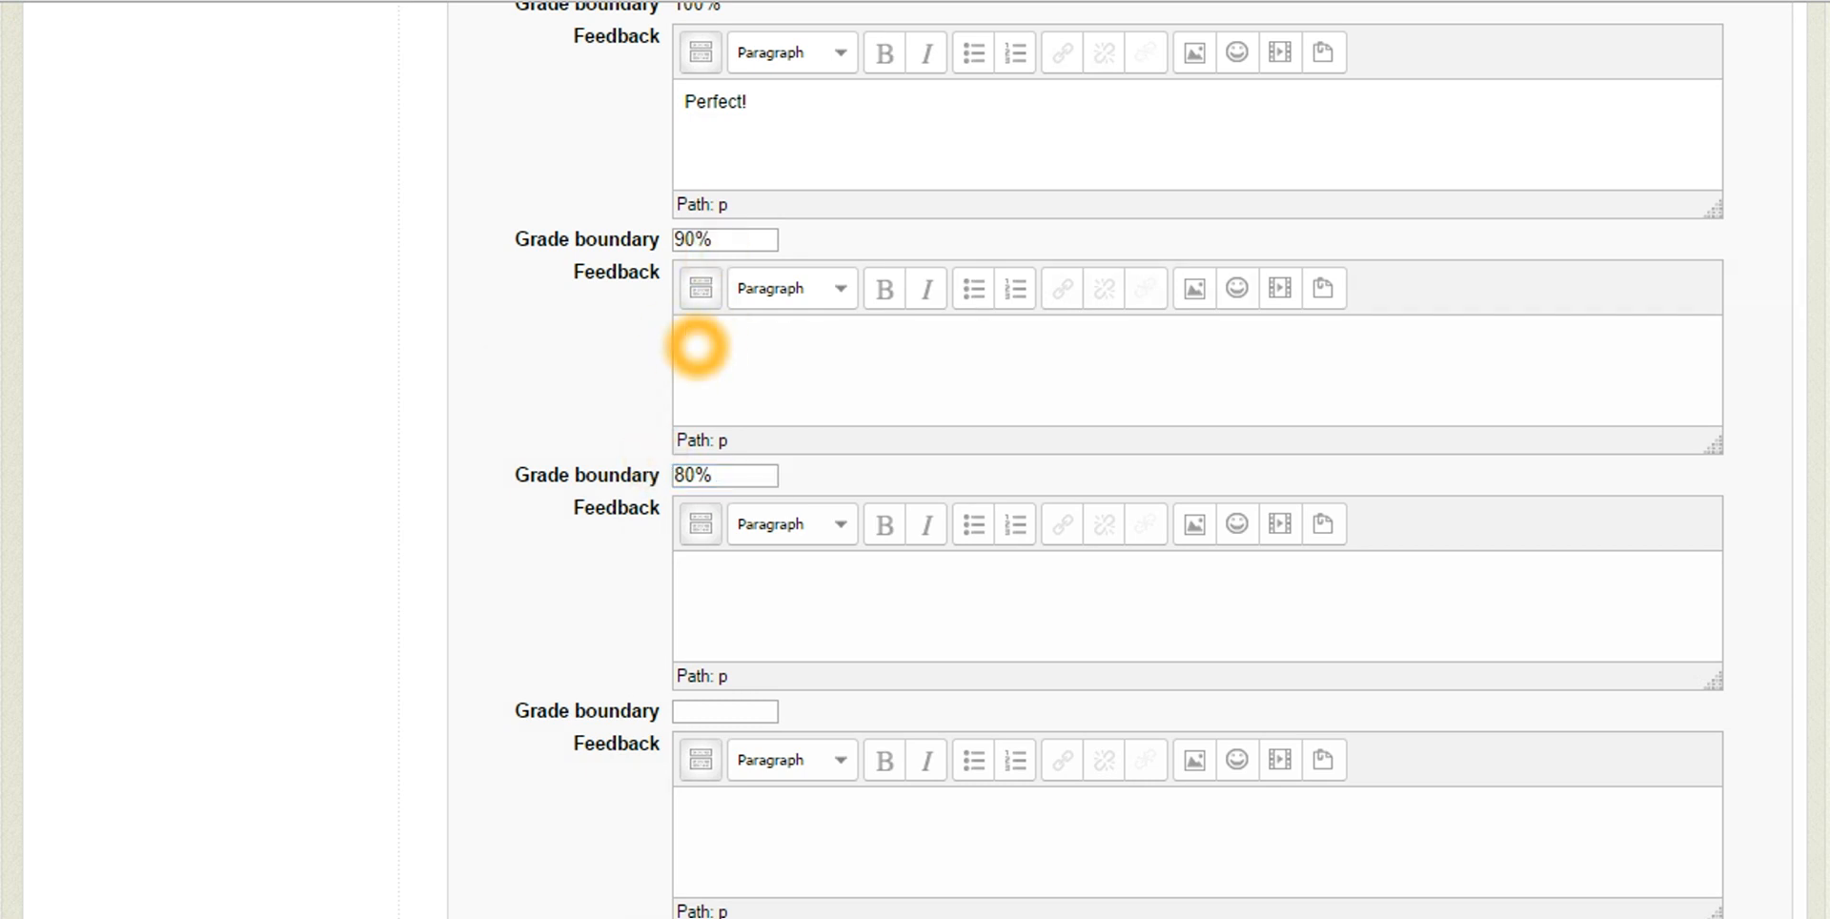
{"action": "type", "text": "Very good!"}
Collapse the Overall feedback section and expand the Restrict access settings to view the access conditions
{"action": "scroll", "coordinate": [604, 420], "scroll_direction": "down", "scroll_amount": 1}
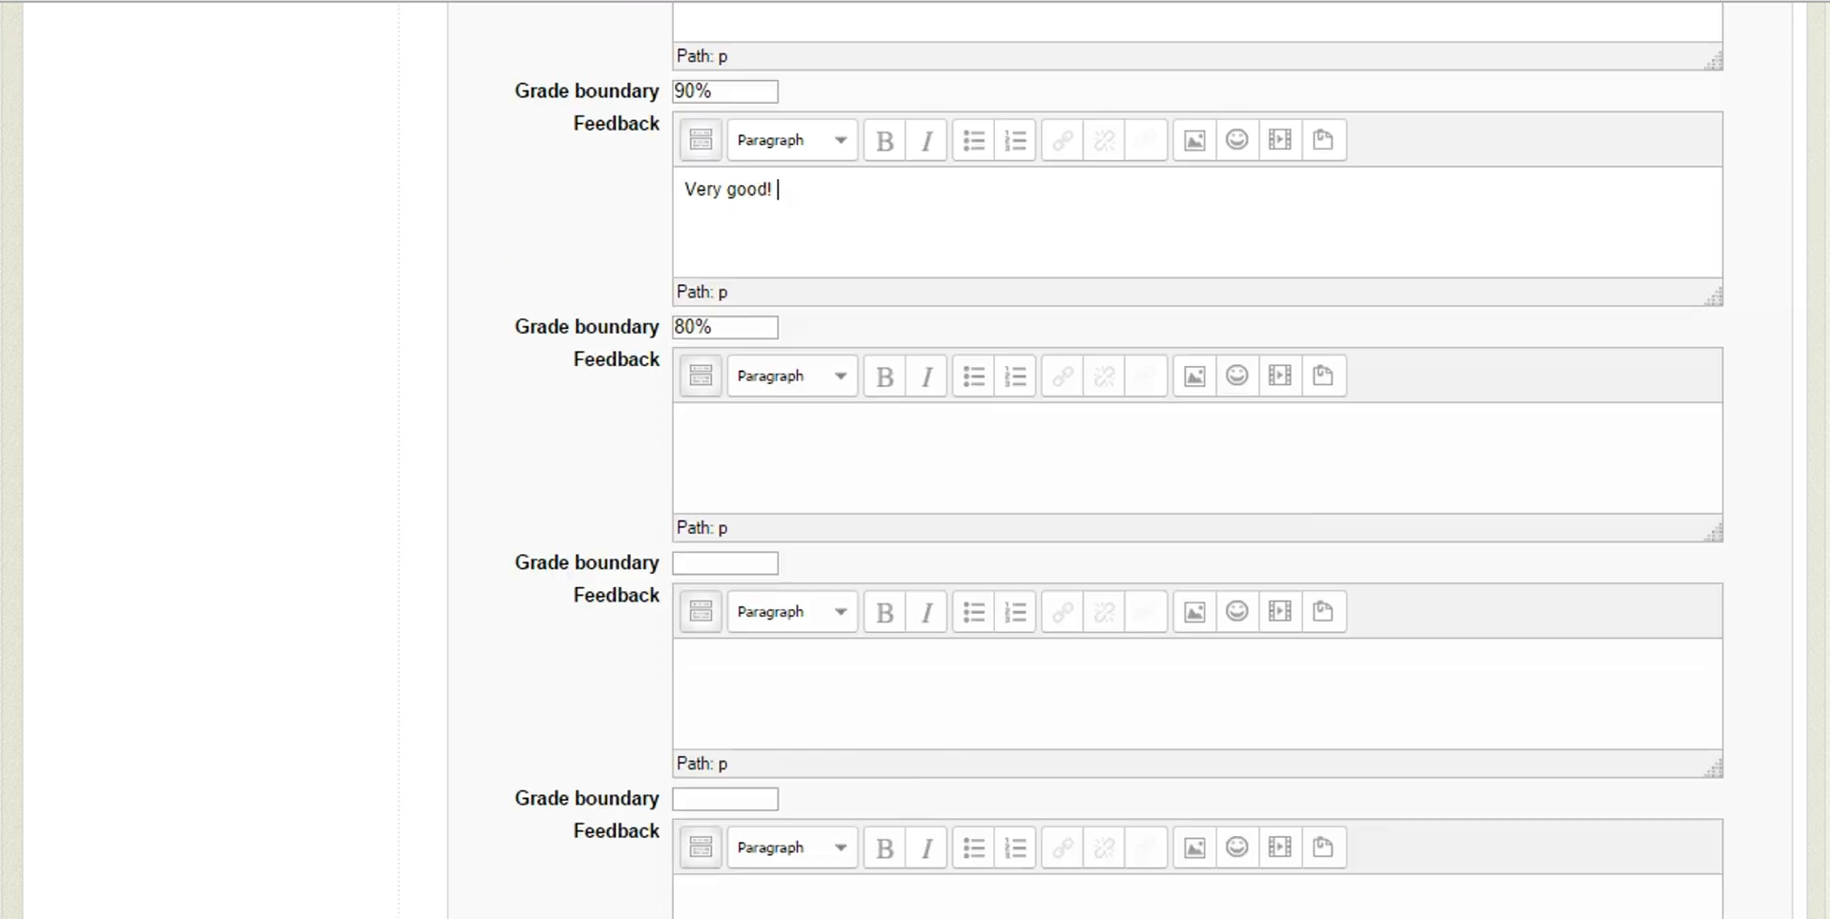
{"action": "scroll", "coordinate": [540, 390], "scroll_direction": "up", "scroll_amount": 1}
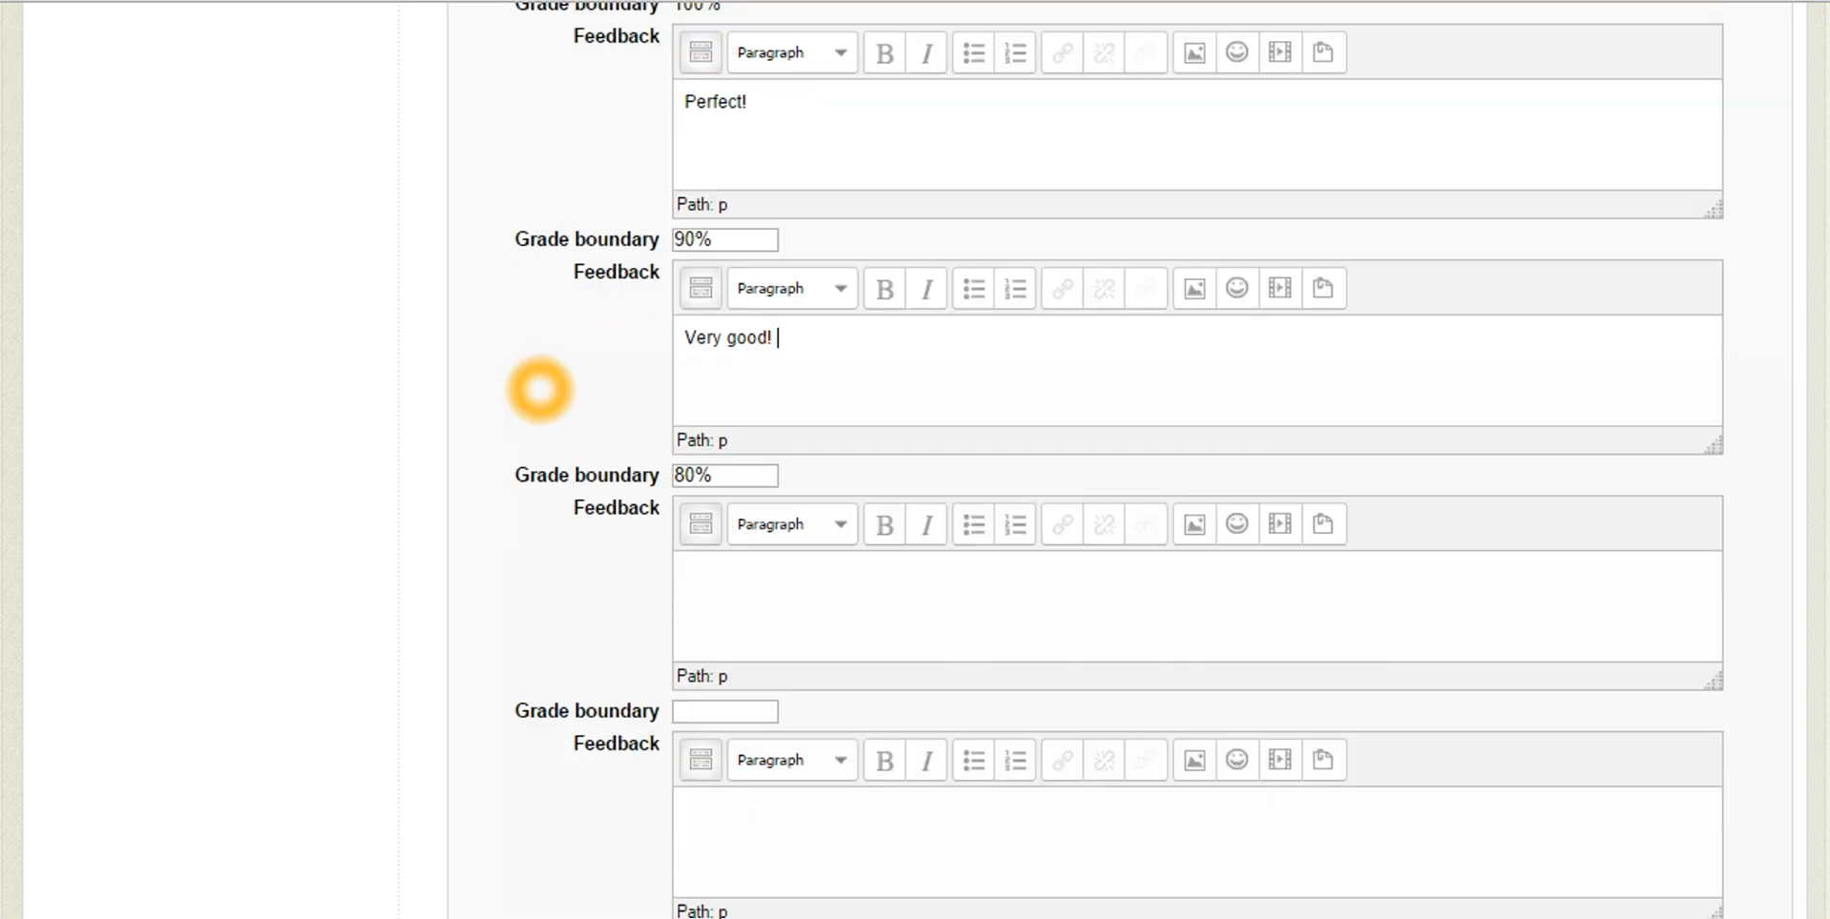
{"action": "scroll", "coordinate": [539, 390], "scroll_direction": "up", "scroll_amount": 1}
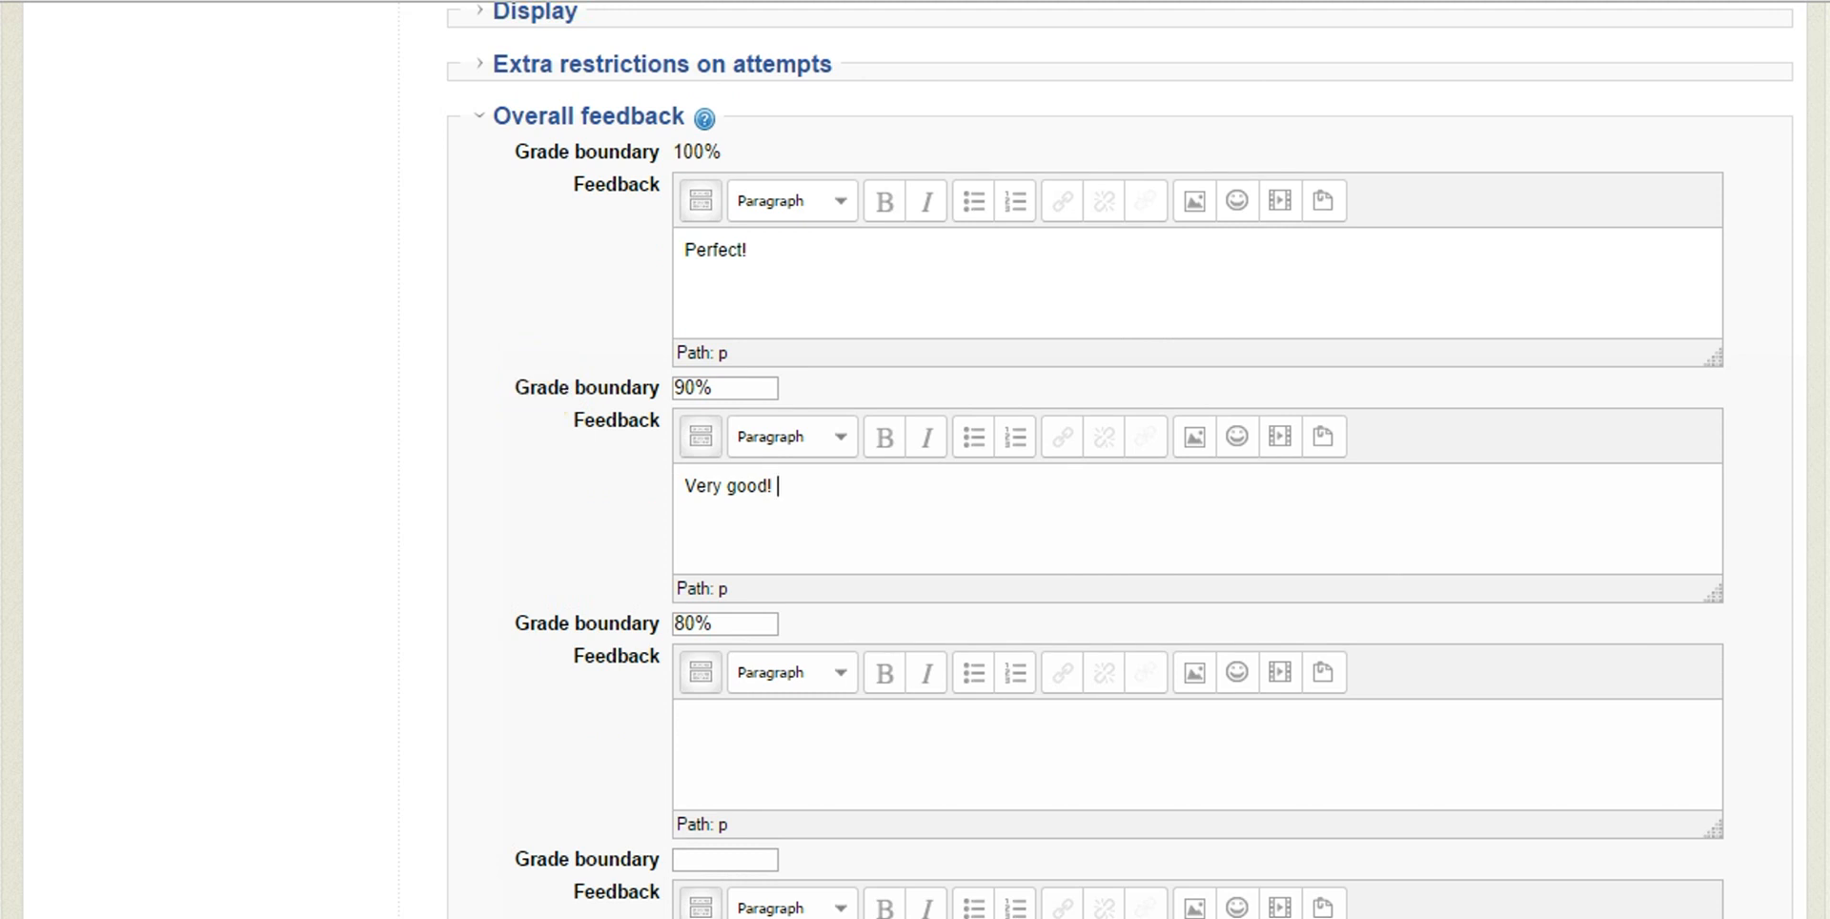
{"action": "left_click", "coordinate": [572, 116]}
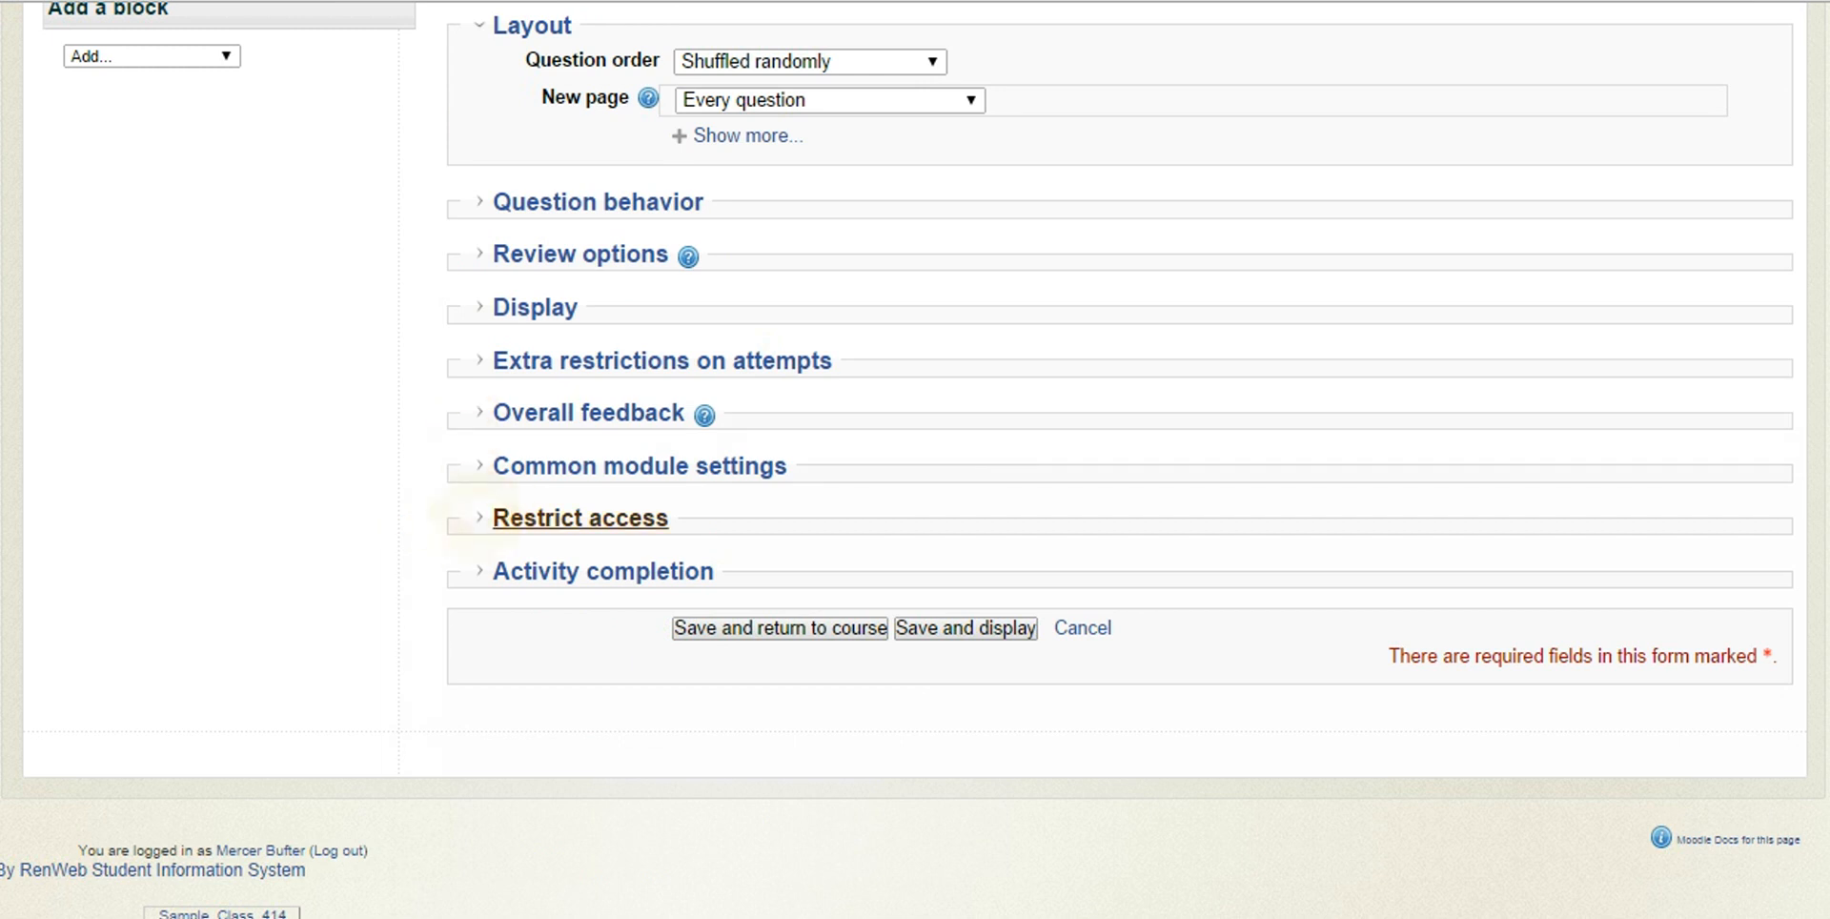
{"action": "left_click", "coordinate": [481, 518]}
{"action": "scroll", "coordinate": [433, 443], "scroll_direction": "down", "scroll_amount": 3}
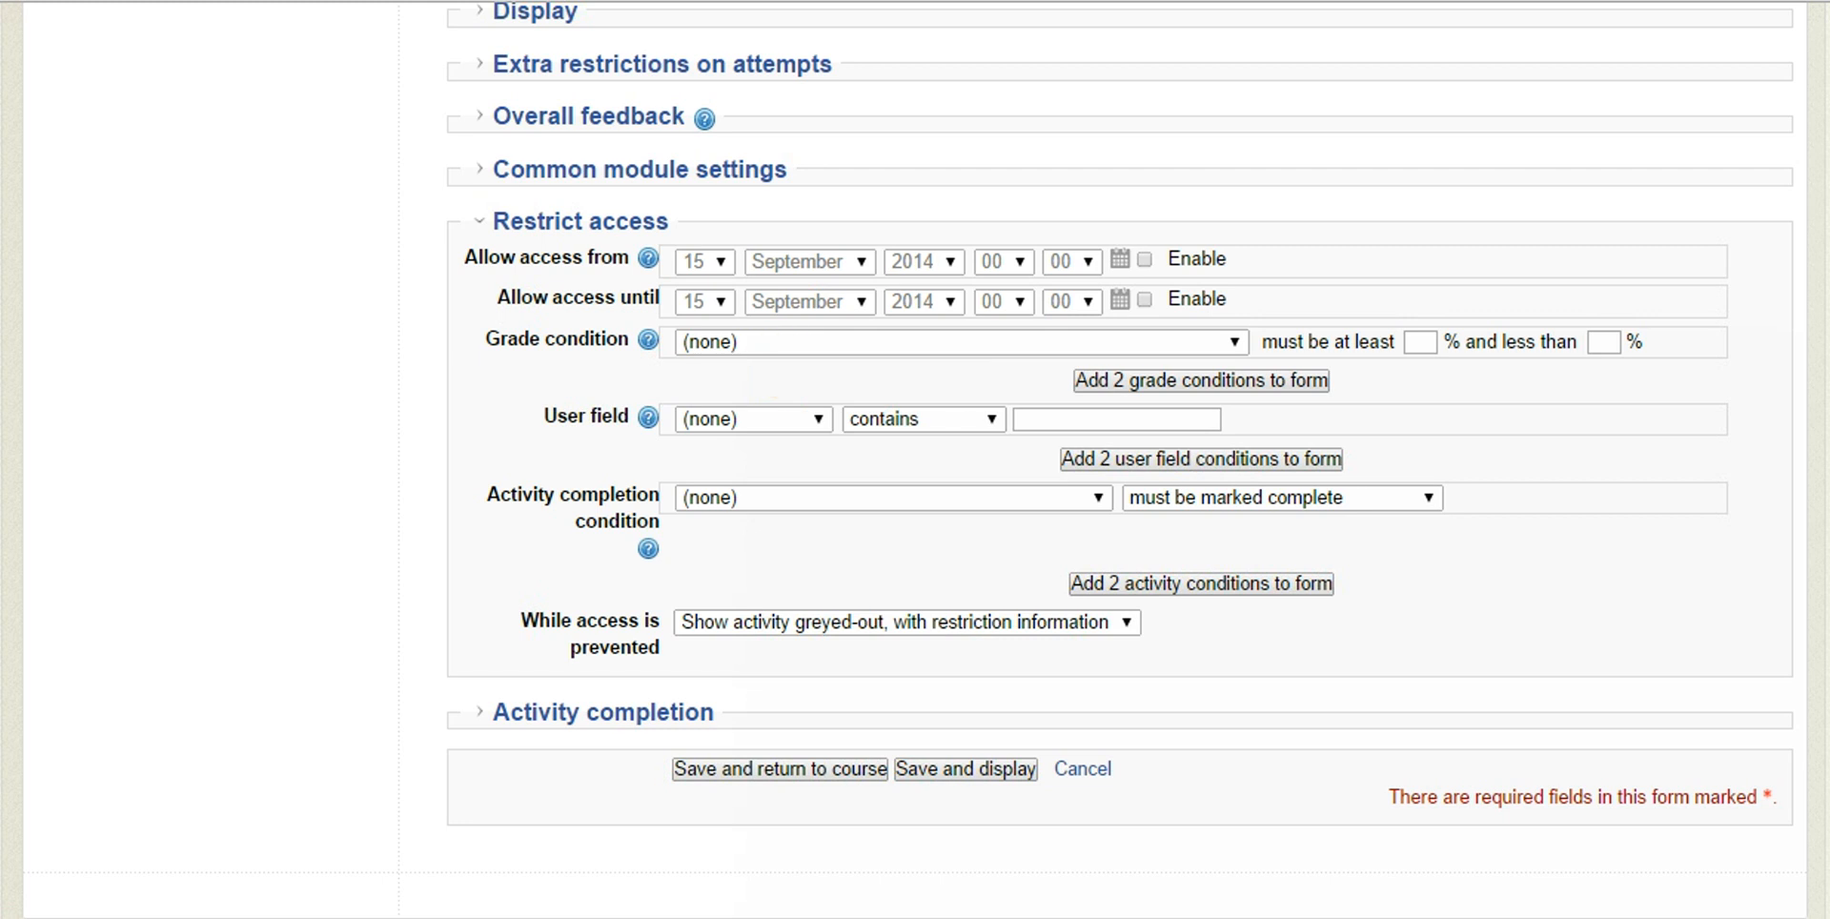
Expand the Activity completion settings and set Completion tracking to "Do not indicate activity completion"
{"action": "scroll", "coordinate": [441, 359], "scroll_direction": "down", "scroll_amount": 3}
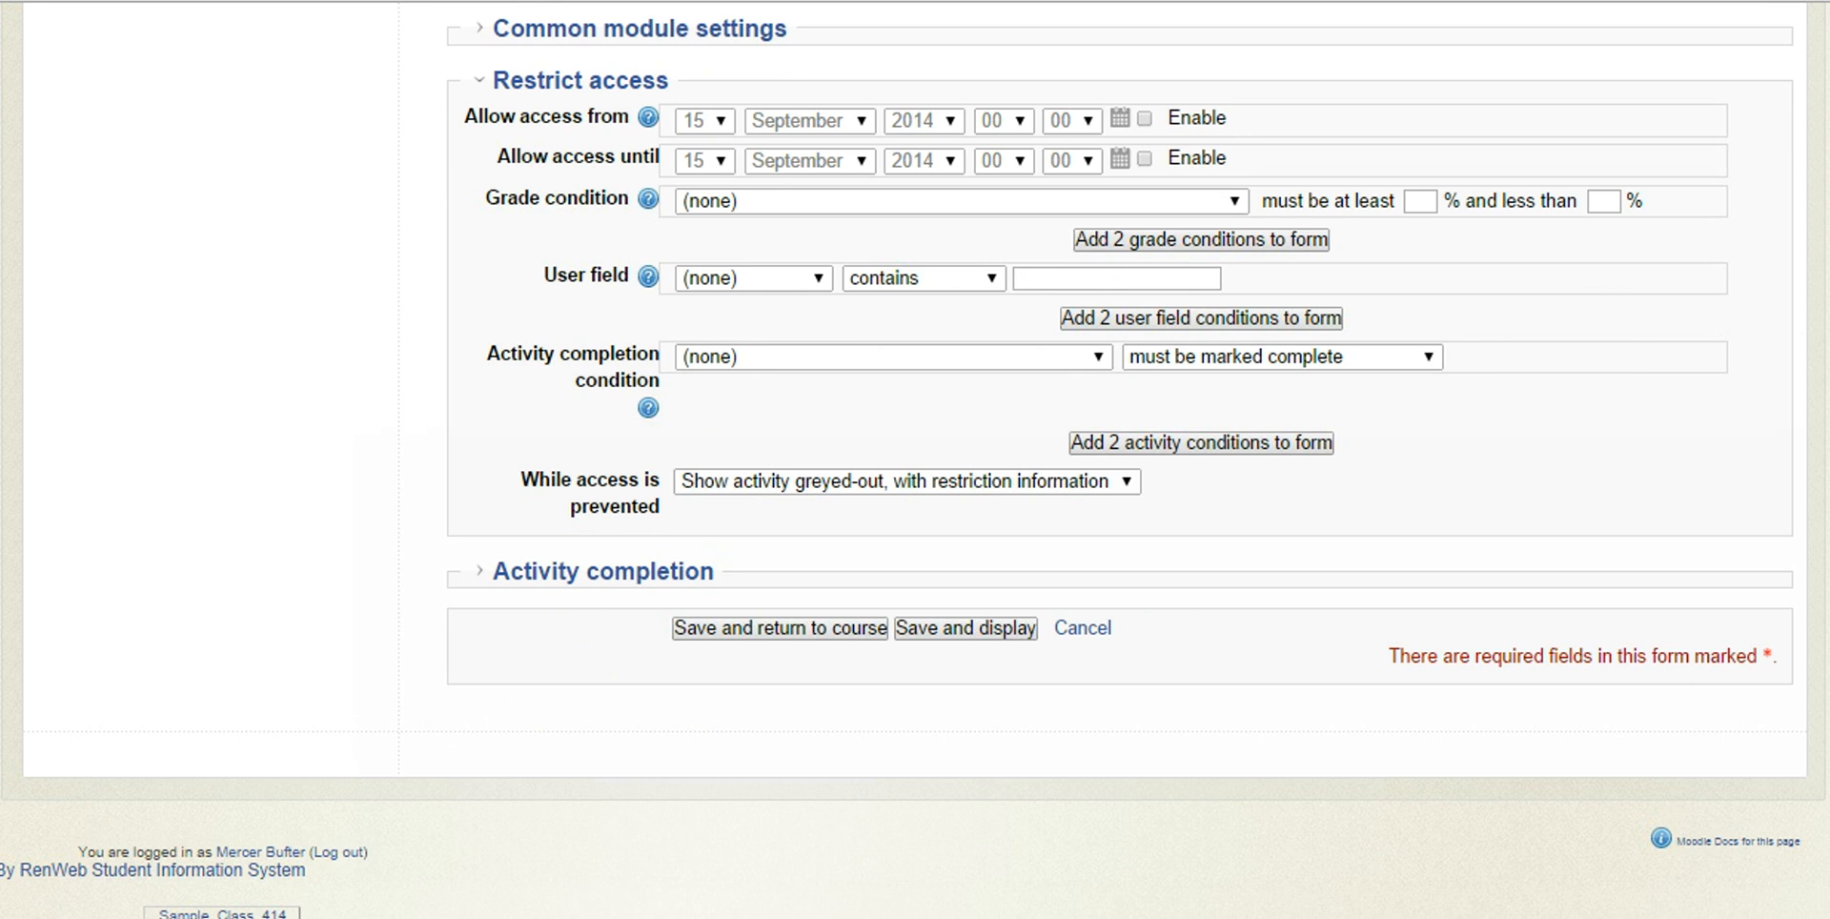
{"action": "left_click", "coordinate": [467, 571]}
{"action": "scroll", "coordinate": [404, 453], "scroll_direction": "down", "scroll_amount": 4}
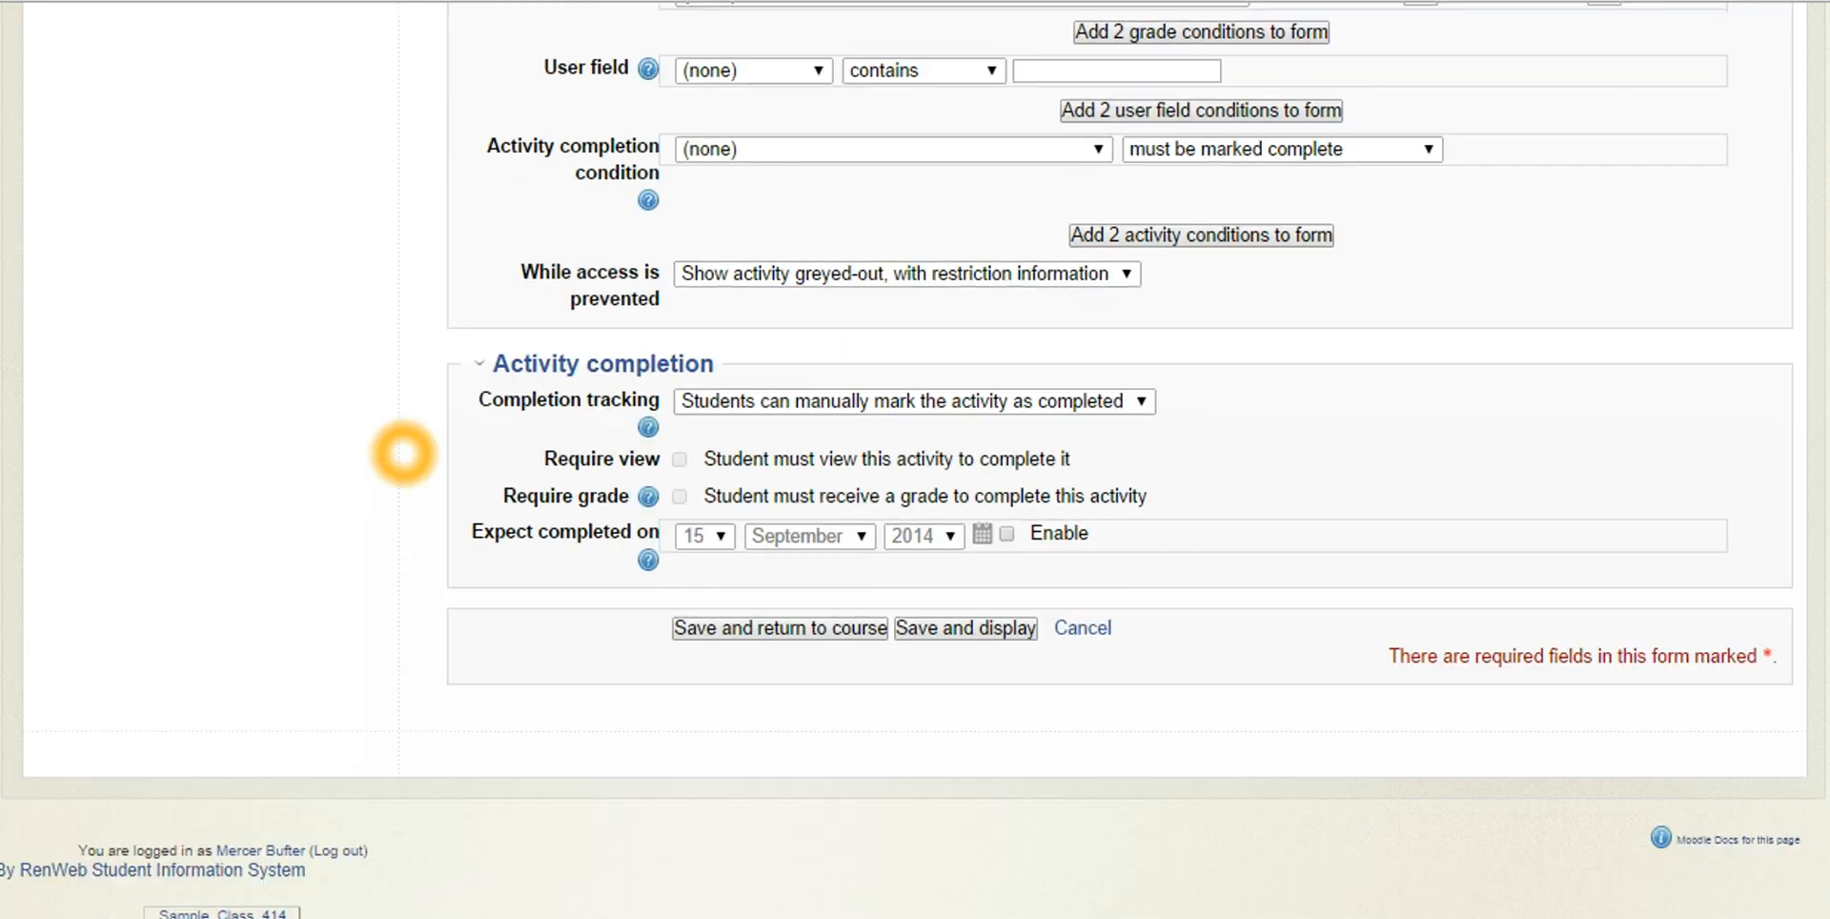
{"action": "left_click", "coordinate": [1144, 402]}
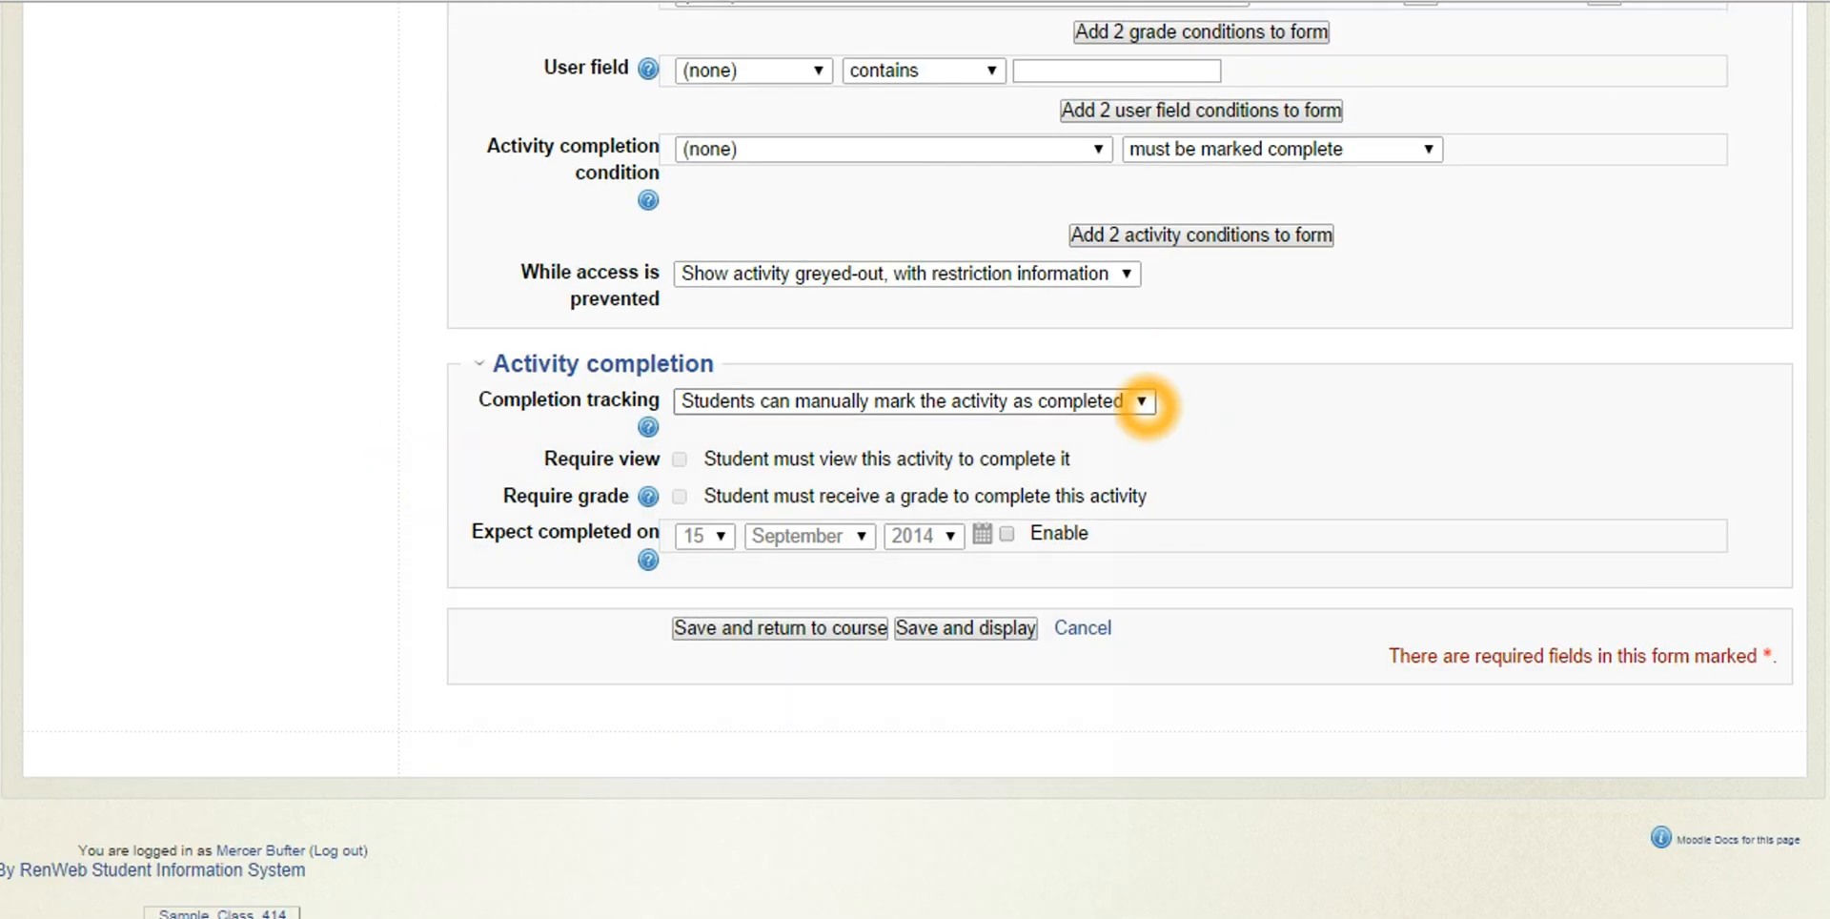
{"action": "left_click", "coordinate": [1144, 403]}
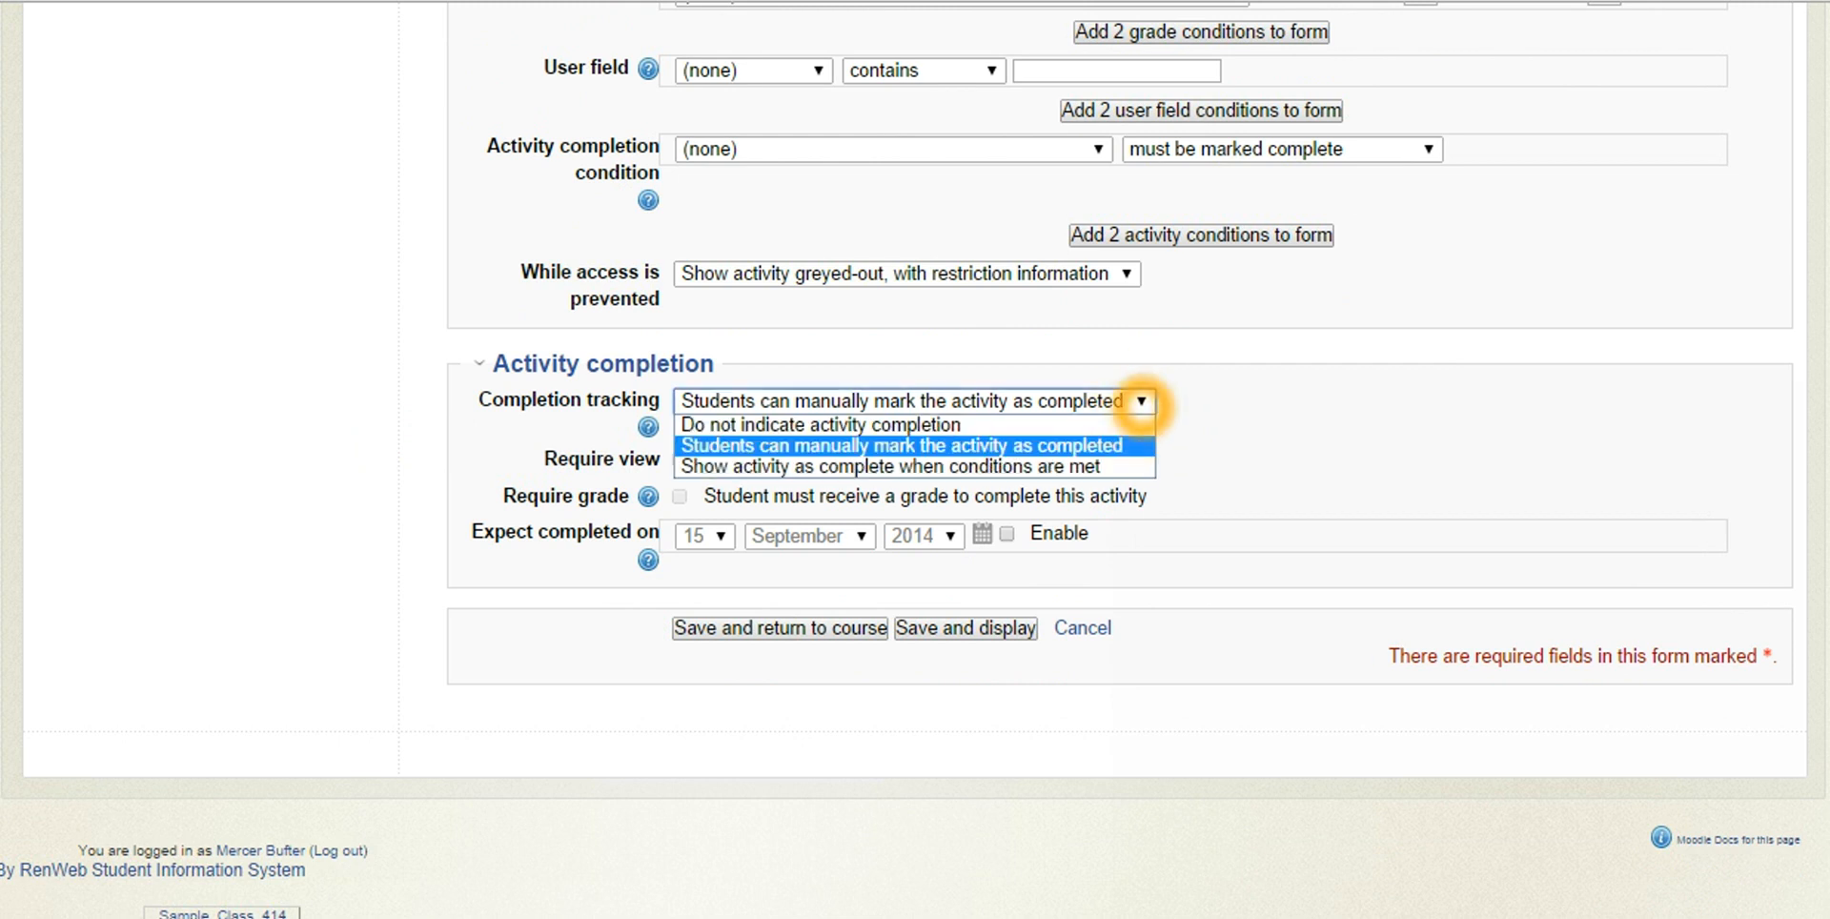
{"action": "left_click", "coordinate": [1087, 424]}
{"action": "left_click", "coordinate": [1209, 440]}
{"action": "left_click", "coordinate": [1210, 439]}
Save the quiz settings and display the quiz's page
{"action": "left_click", "coordinate": [399, 566]}
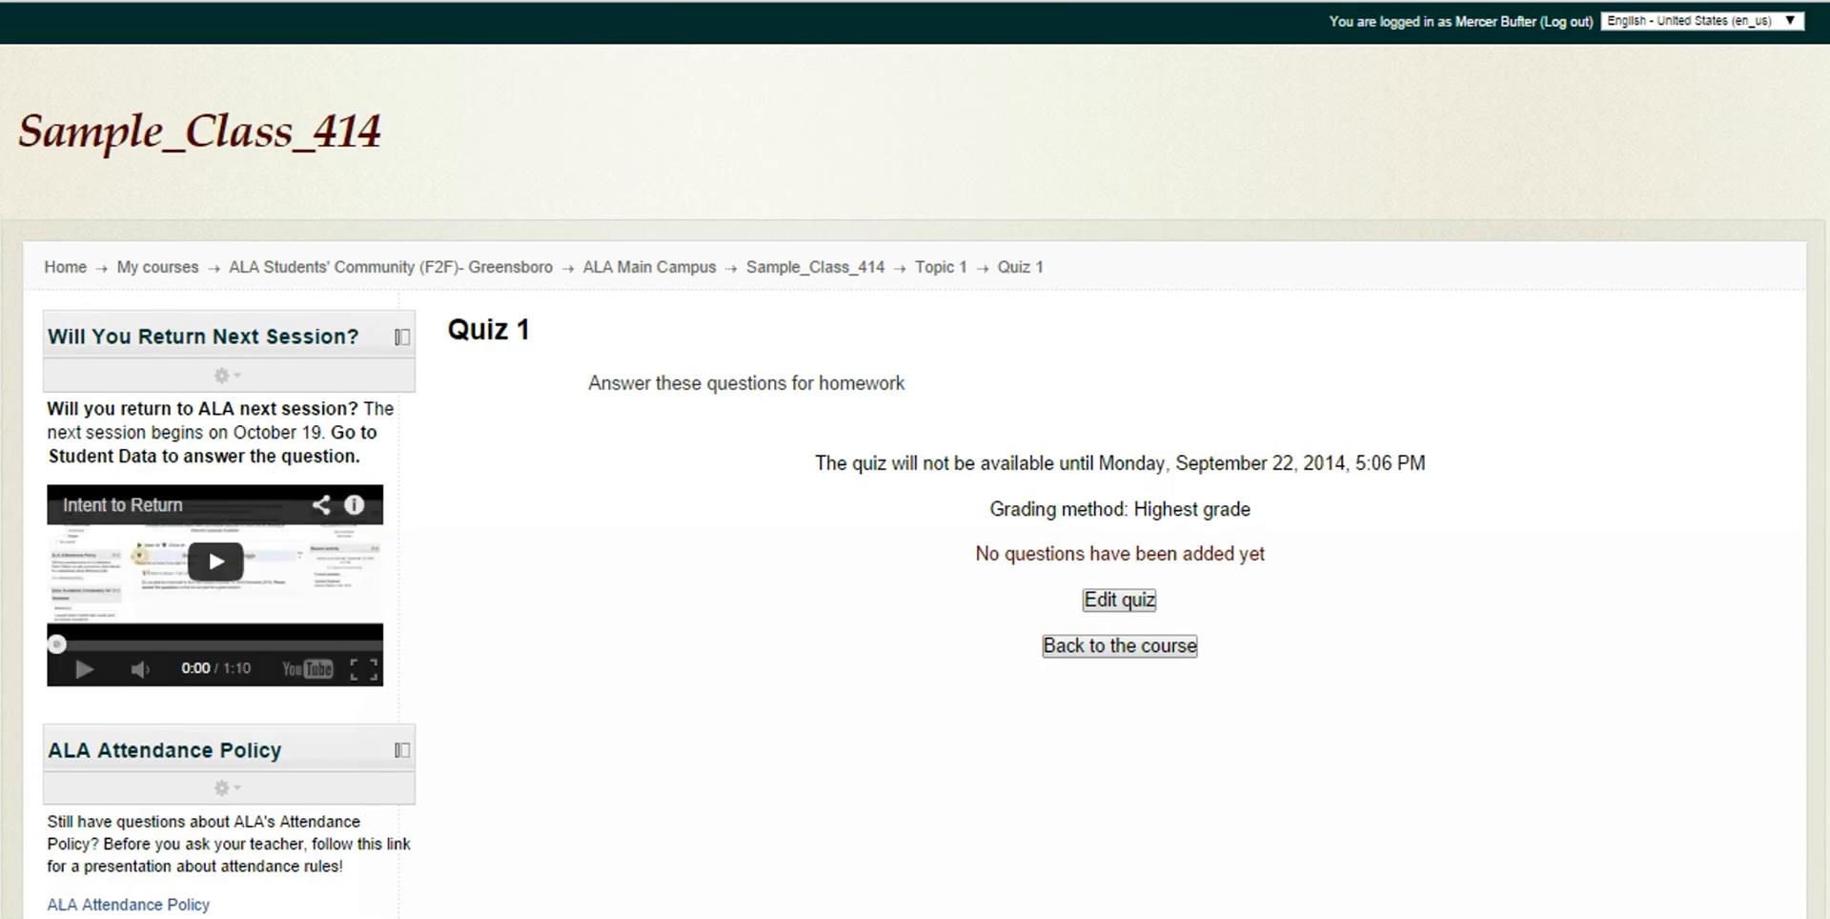
{"action": "scroll", "coordinate": [772, 538], "scroll_direction": "down", "scroll_amount": 2}
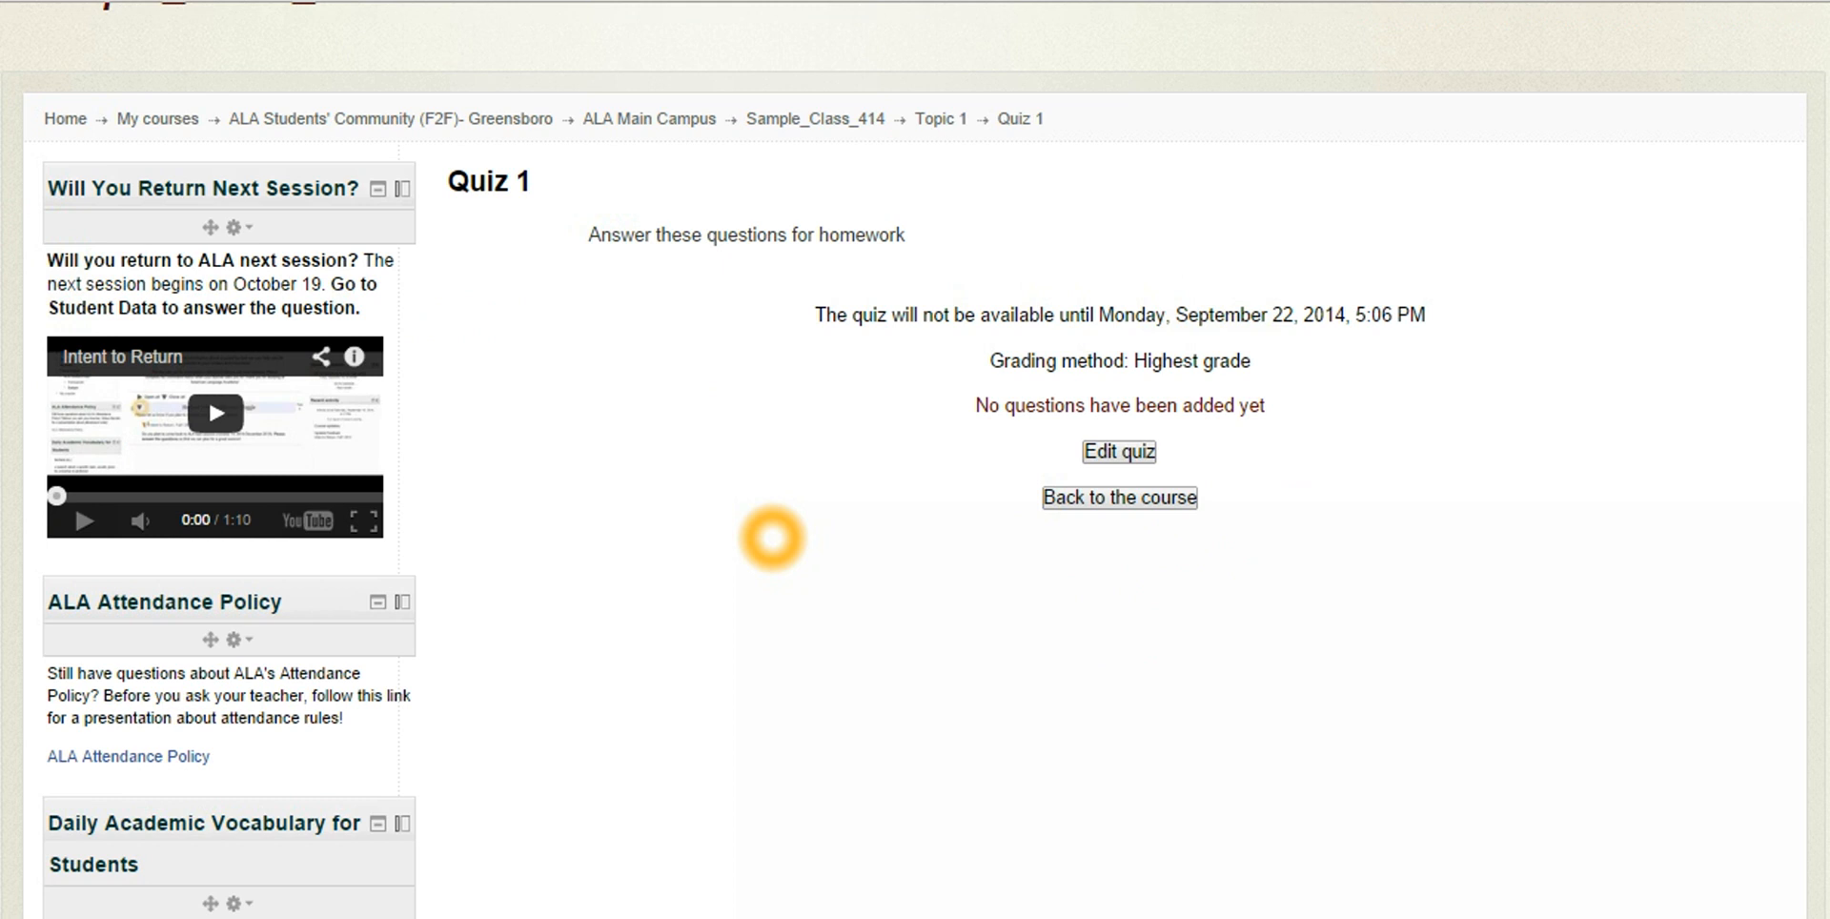